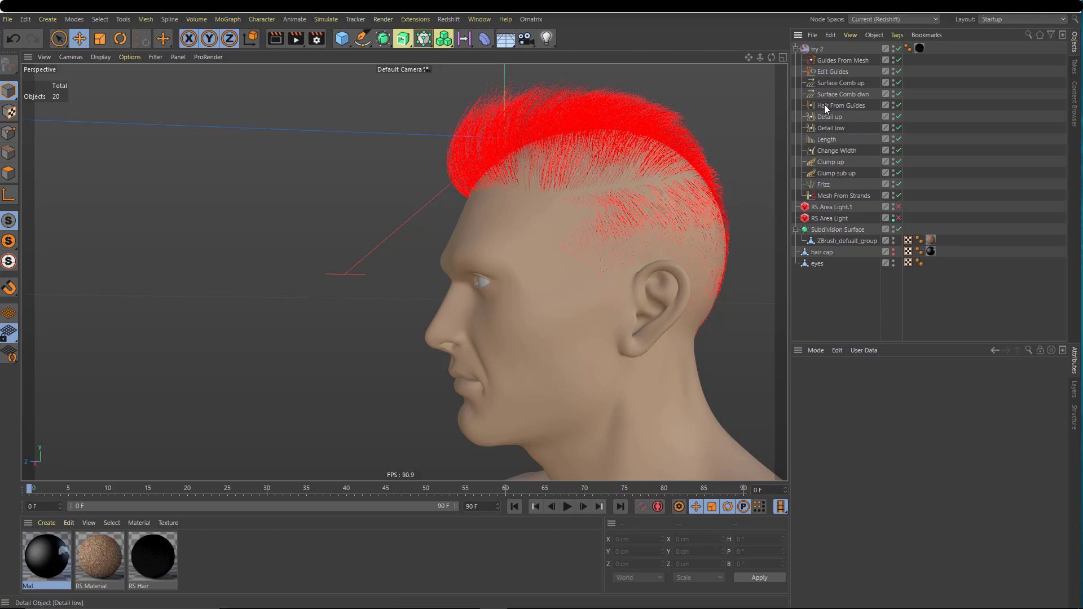
# Step: Review the Guides From Mesh operator's input mesh and rename the head polygon object under the Subdivision Surface as "male head"
pyautogui.click(849, 59)
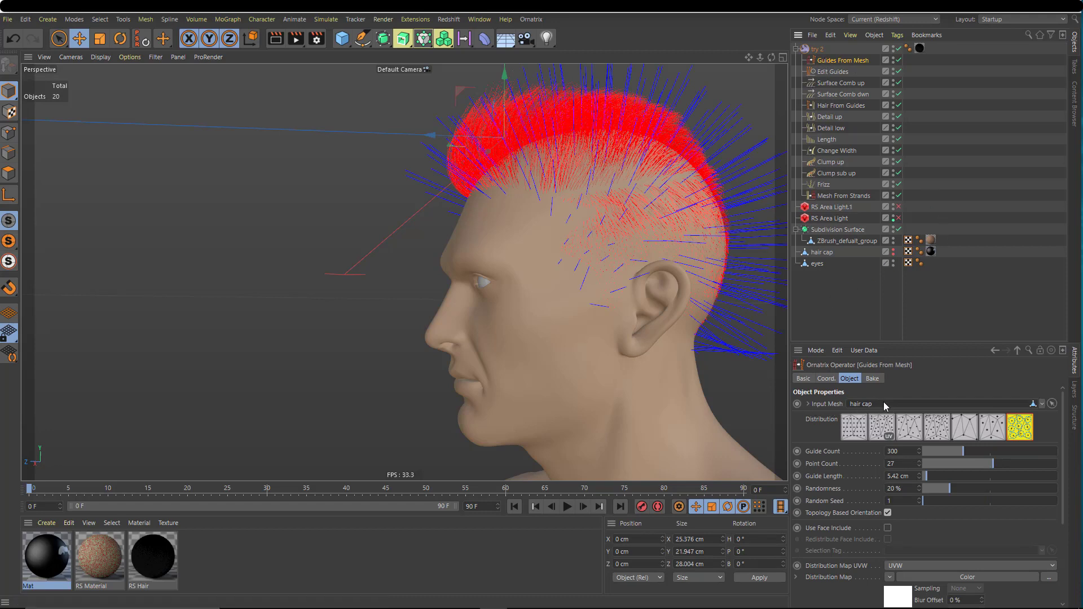
pyautogui.doubleClick(847, 241)
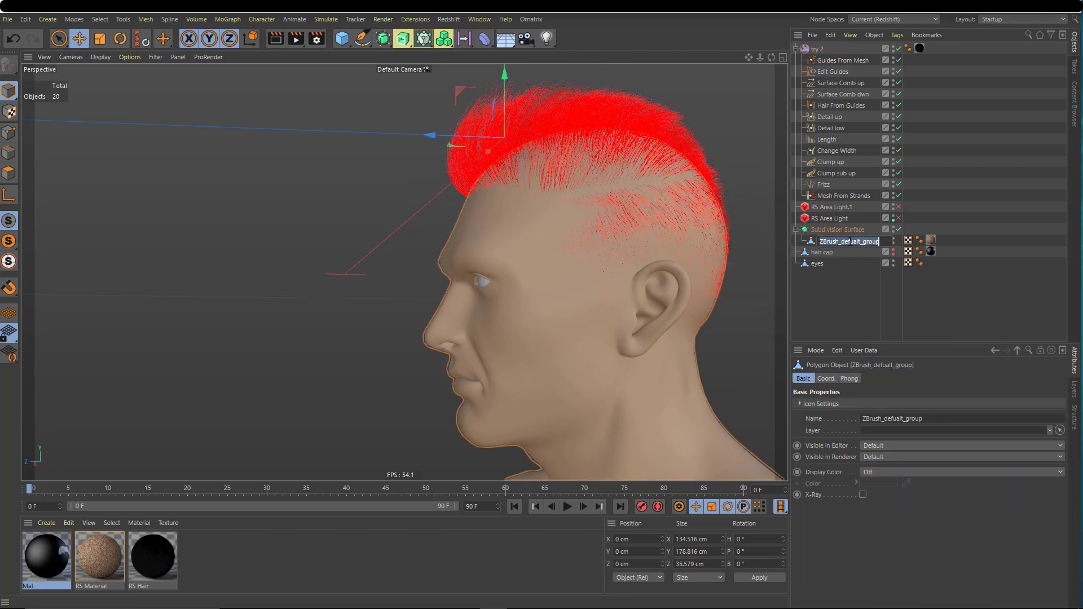
pyautogui.write('male hae')
pyautogui.press('BackSpace')
pyautogui.write('ac')
pyautogui.press('BackSpace')
pyautogui.write('ead')
pyautogui.press('Return')
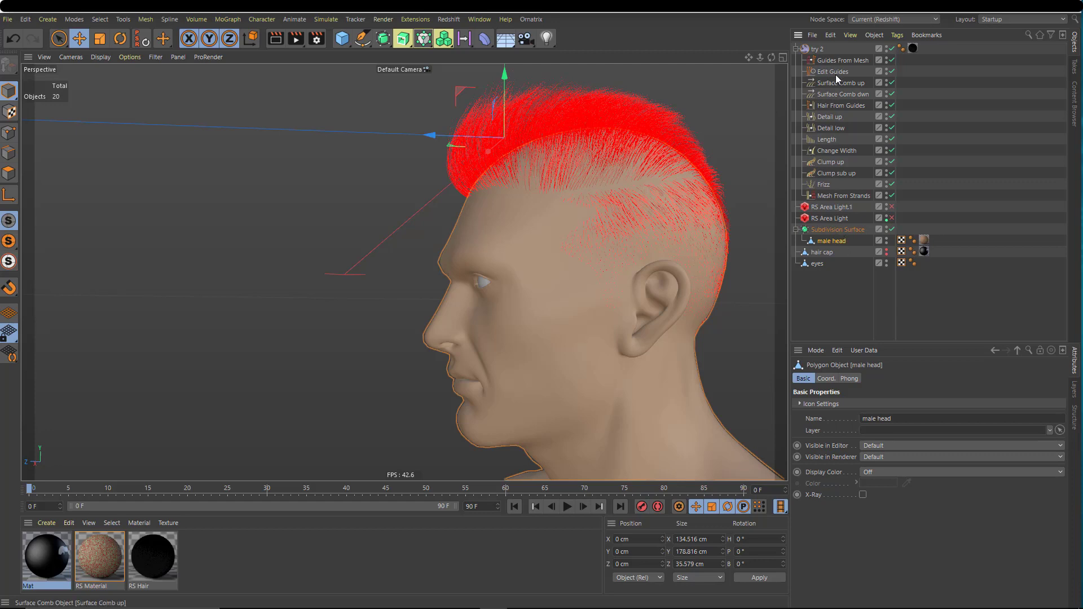
# Step: Display the Guides From Mesh settings with more room for the attributes, and hide the male head to expose the hair cap
pyautogui.click(839, 60)
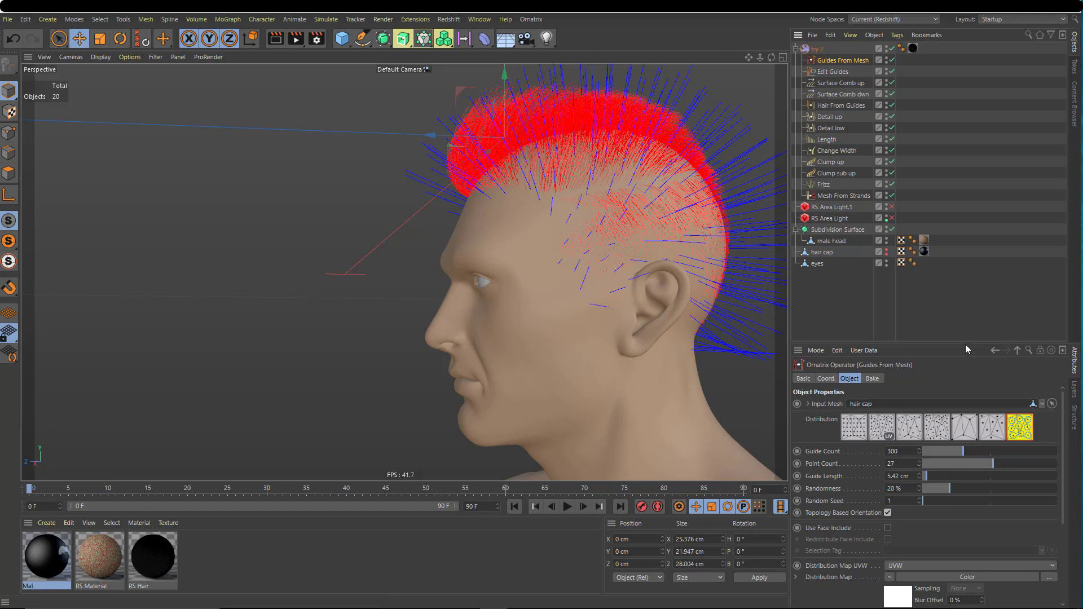
pyautogui.moveTo(966, 344); pyautogui.dragTo(964, 279)
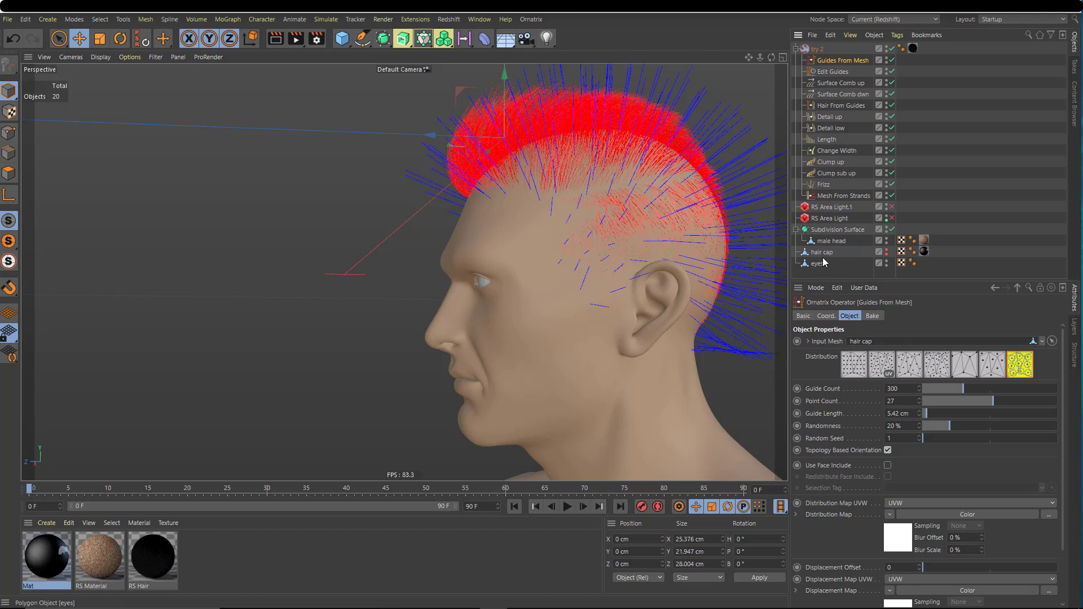
pyautogui.click(887, 239)
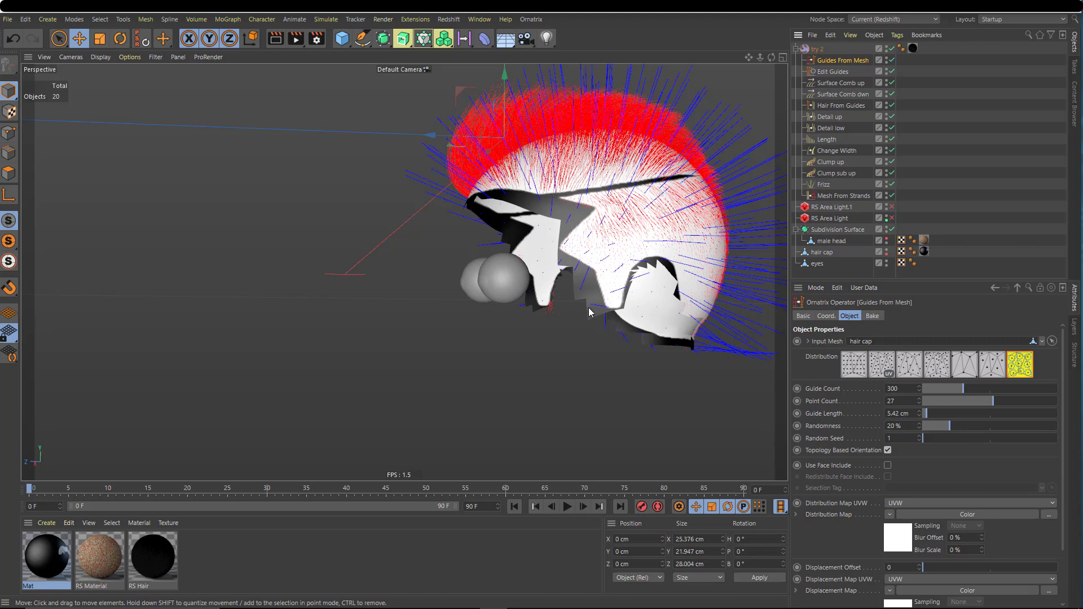
# Step: Examine the exposed hair cap up close and compare the Guides From Mesh and Hair From Guides settings
pyautogui.scroll(3, 643, 225)
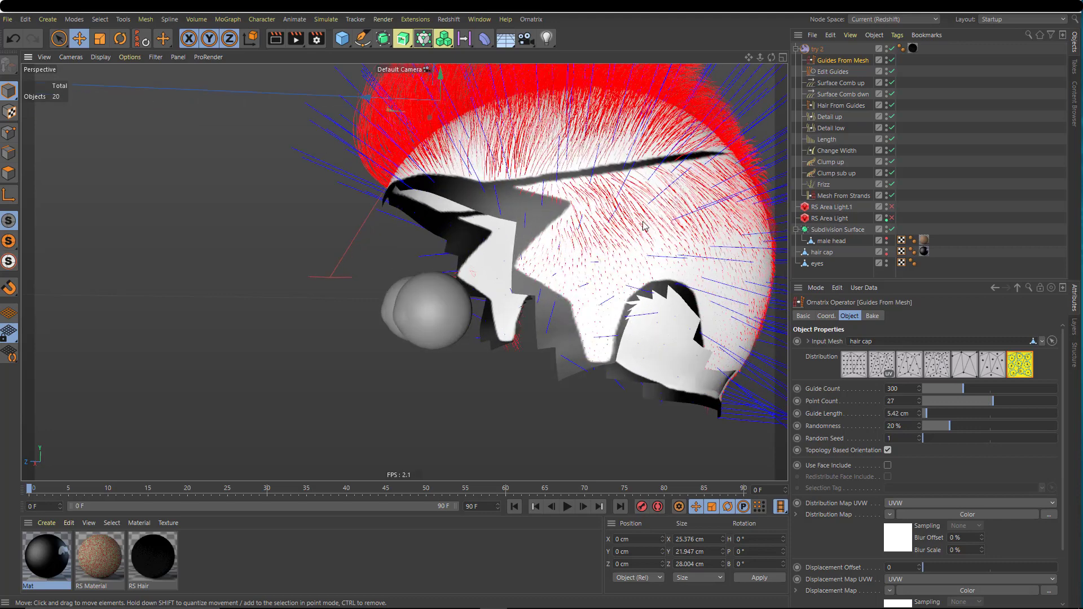
pyautogui.scroll(2, 645, 226)
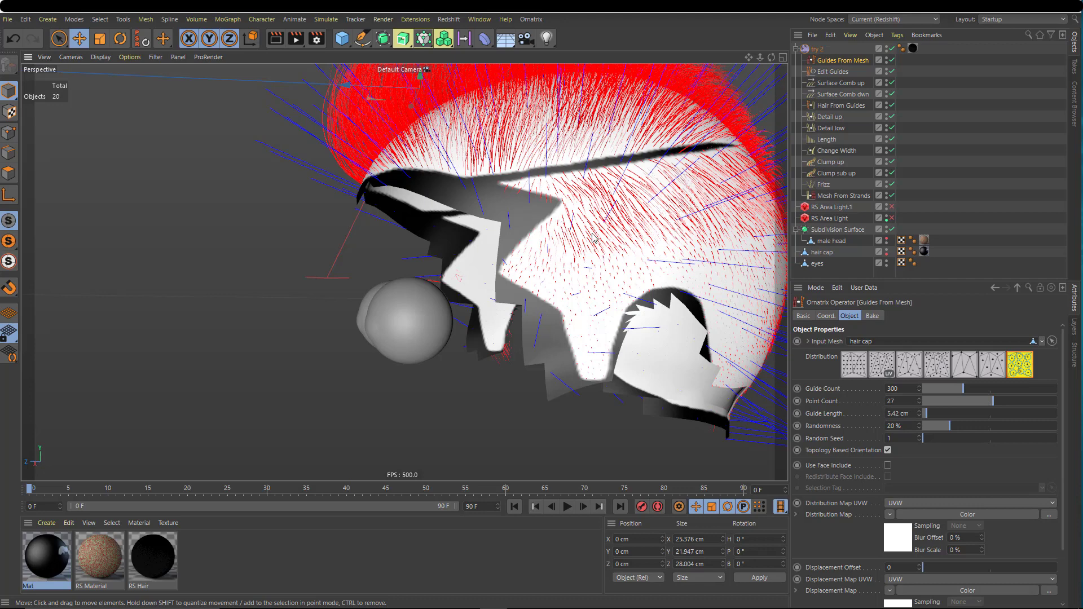
pyautogui.scroll(-2, 540, 257)
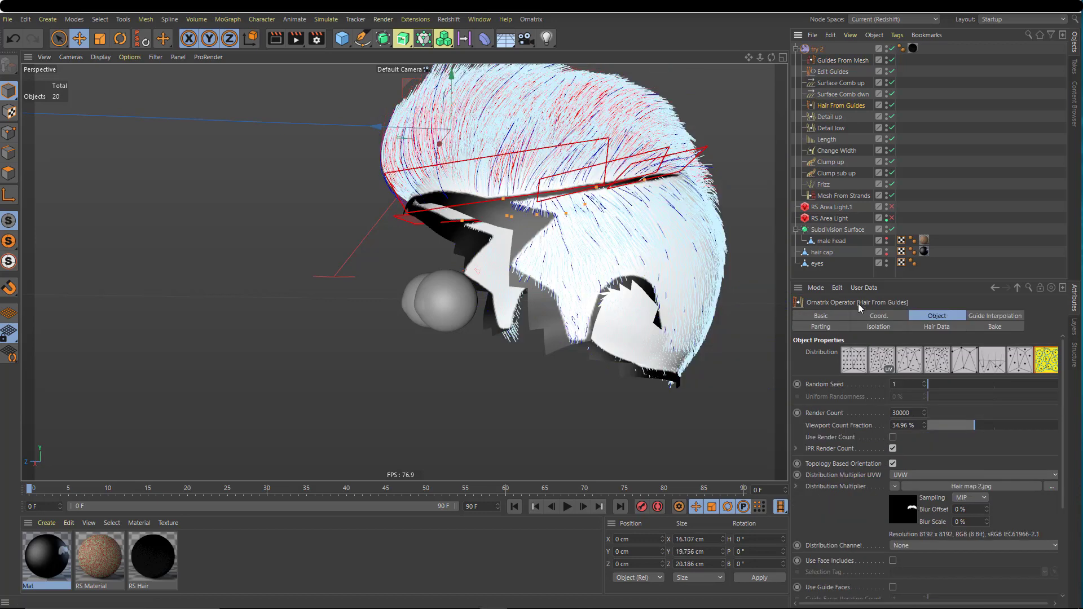
pyautogui.click(828, 59)
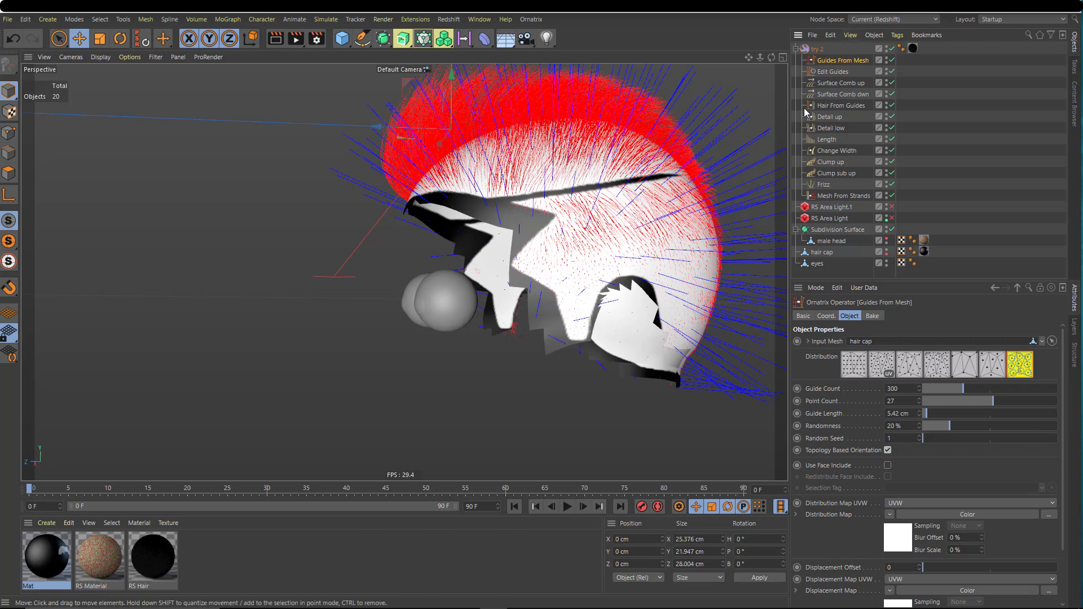
pyautogui.click(839, 105)
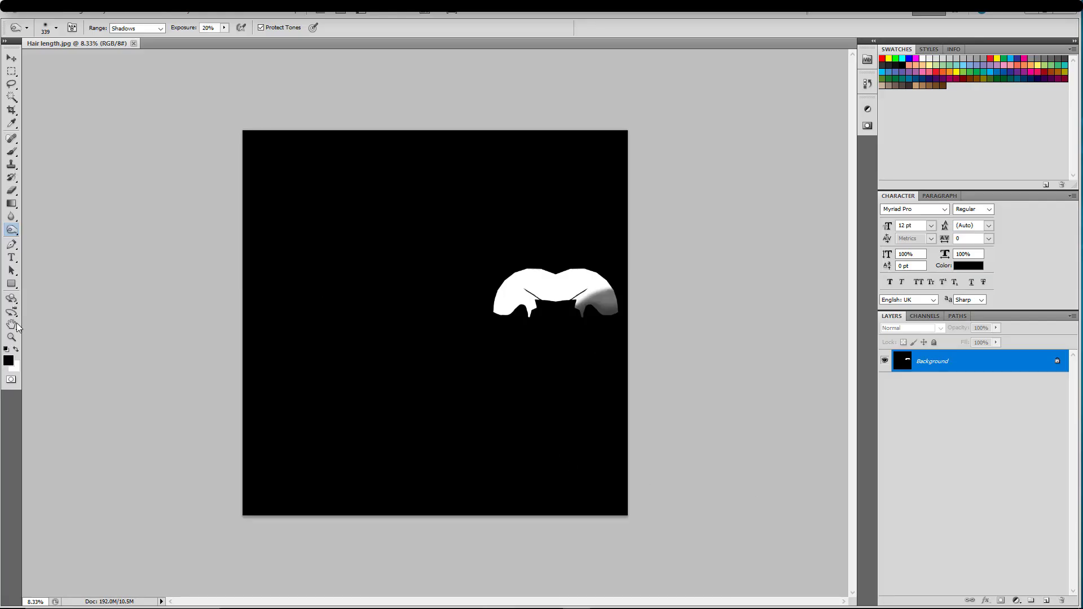
# Step: Switch to Photoshop and try a toning stroke on the white area of Hair length.jpg with the Shadows range at 20% exposure
pyautogui.moveTo(573, 307); pyautogui.dragTo(587, 304)
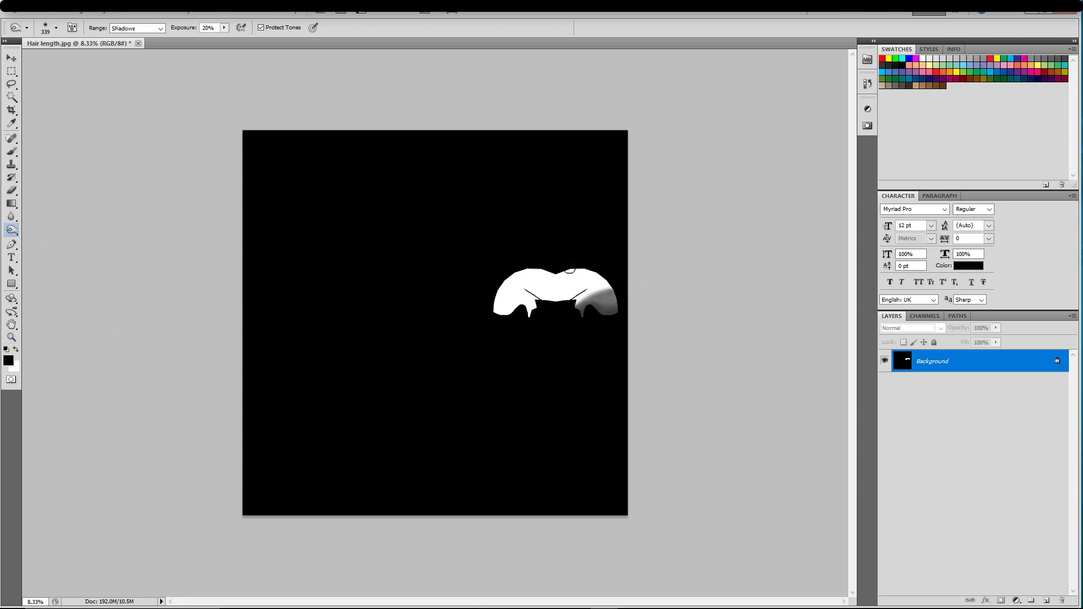
pyautogui.click(146, 29)
pyautogui.click(128, 38)
# Step: Paint black brush strokes across the white area of Hair length.jpg, first at 26% opacity and again with the opacity raised
pyautogui.click(12, 153)
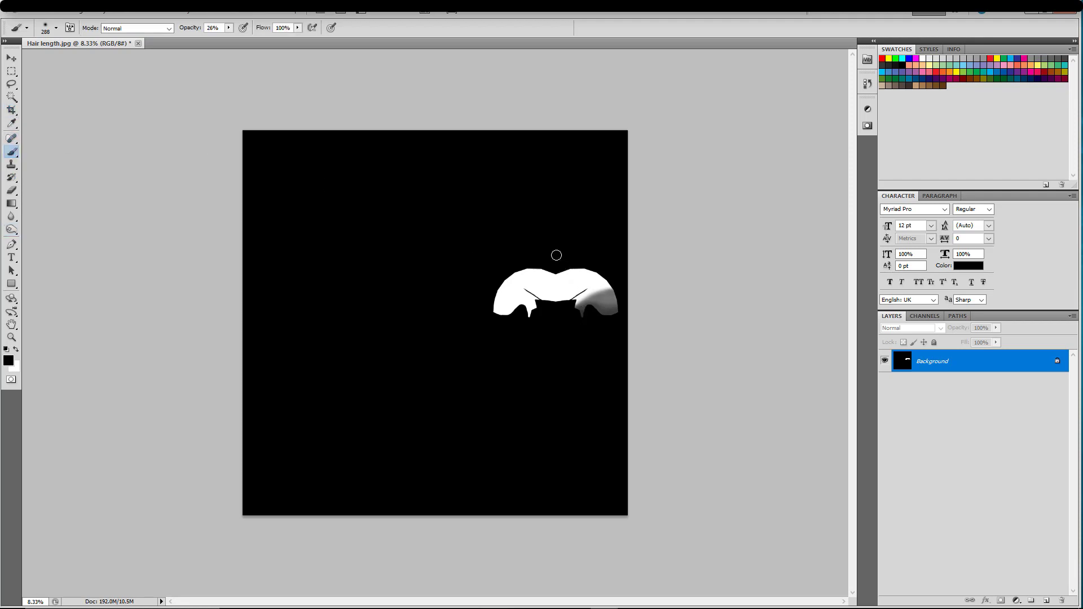
pyautogui.moveTo(556, 253); pyautogui.dragTo(605, 319)
pyautogui.click(228, 27)
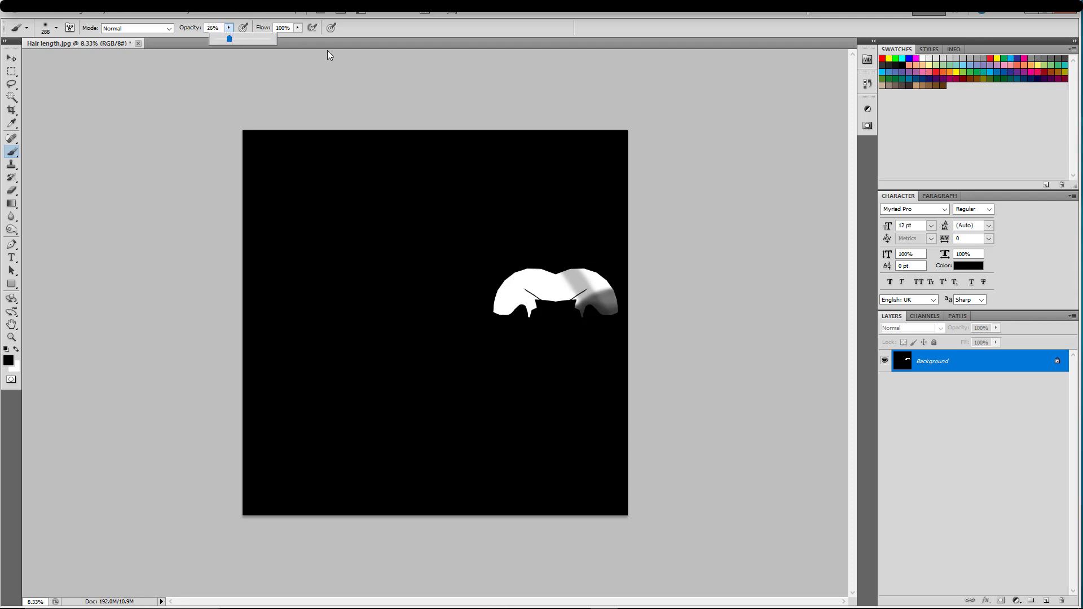
pyautogui.moveTo(265, 39); pyautogui.dragTo(276, 38)
pyautogui.moveTo(559, 269)
pyautogui.mouseDown()
pyautogui.moveTo(589, 313)
pyautogui.moveTo(505, 276)
pyautogui.moveTo(512, 314)
pyautogui.mouseUp()
pyautogui.moveTo(599, 257); pyautogui.dragTo(625, 329)
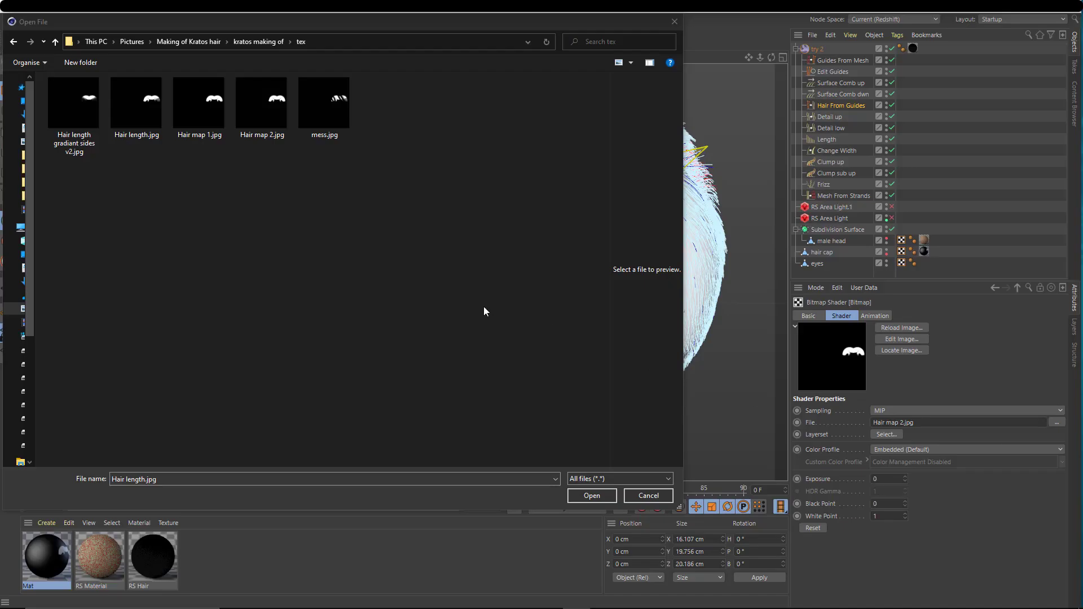
# Step: Load mess.jpg as the Hair From Guides distribution image in Cinema 4D and inspect the hair on the cap
pyautogui.click(330, 122)
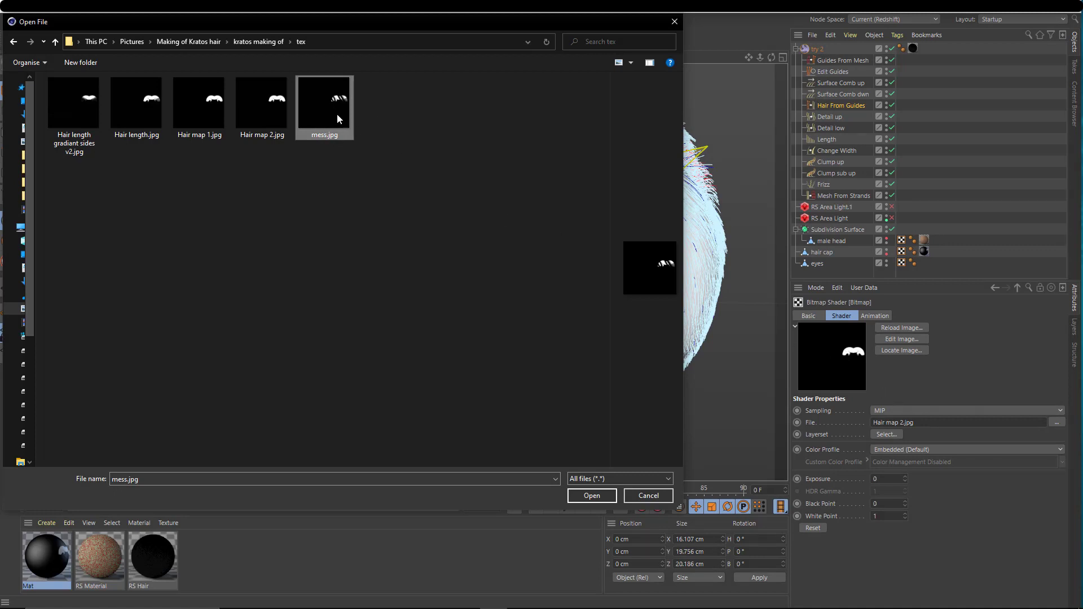
pyautogui.moveTo(339, 115); pyautogui.dragTo(927, 421)
pyautogui.click(591, 495)
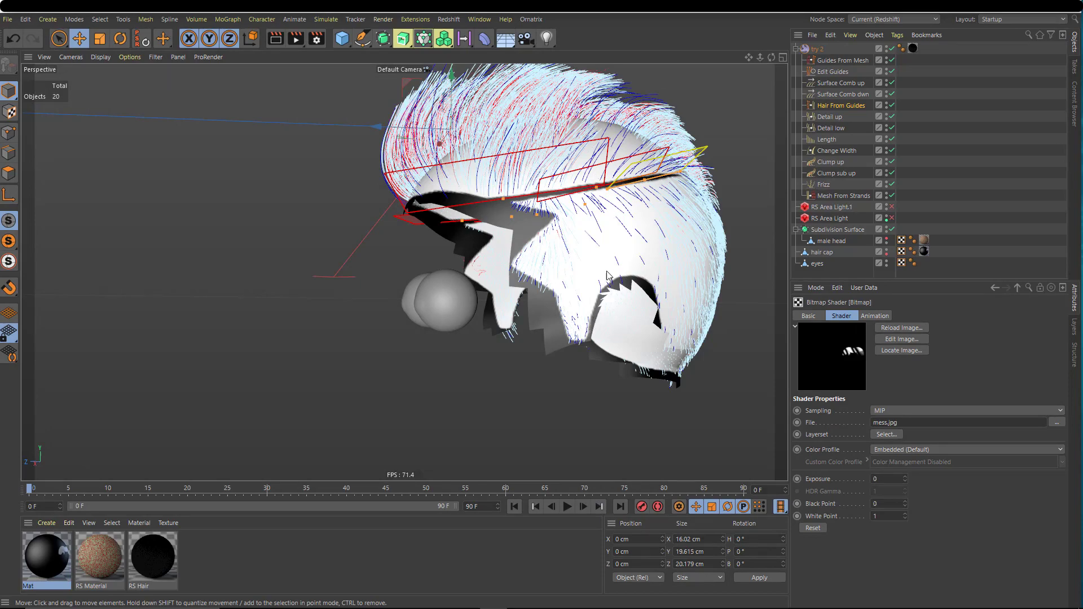
pyautogui.keyDown('alt'); pyautogui.moveTo(550, 357); pyautogui.dragTo(499, 291); pyautogui.keyUp('alt')
pyautogui.keyDown('alt'); pyautogui.moveTo(500, 290); pyautogui.dragTo(545, 265, button='middle'); pyautogui.keyUp('alt')
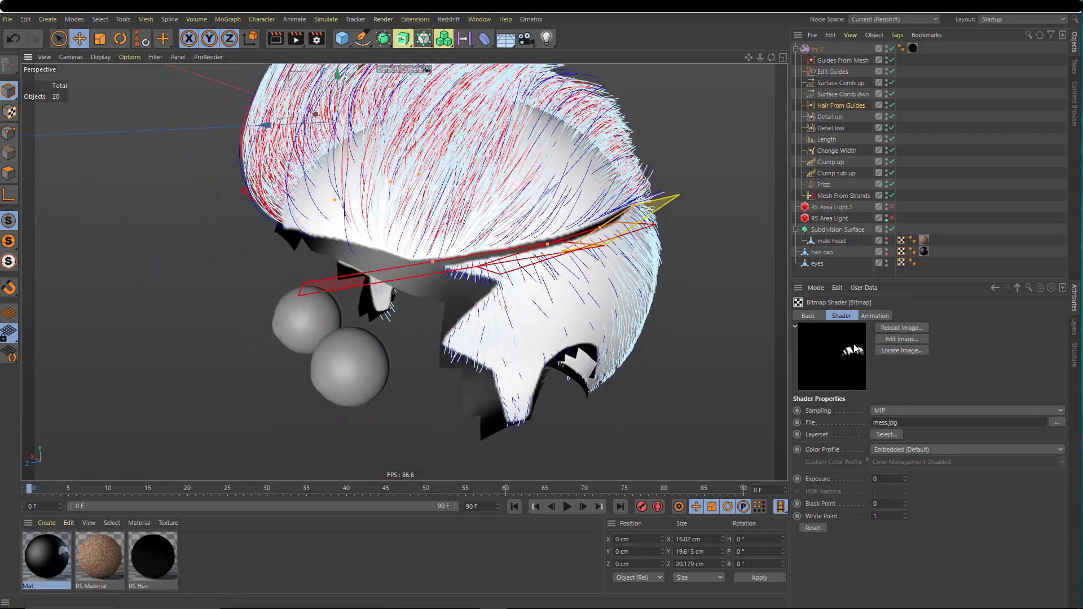
# Step: Undo the swap to mess.jpg and reload the image in the Hair From Guides bitmap shader
pyautogui.hotkey('ctrl', 'z')
pyautogui.keyDown('alt'); pyautogui.moveTo(632, 365); pyautogui.dragTo(592, 242); pyautogui.keyUp('alt')
pyautogui.click(894, 326)
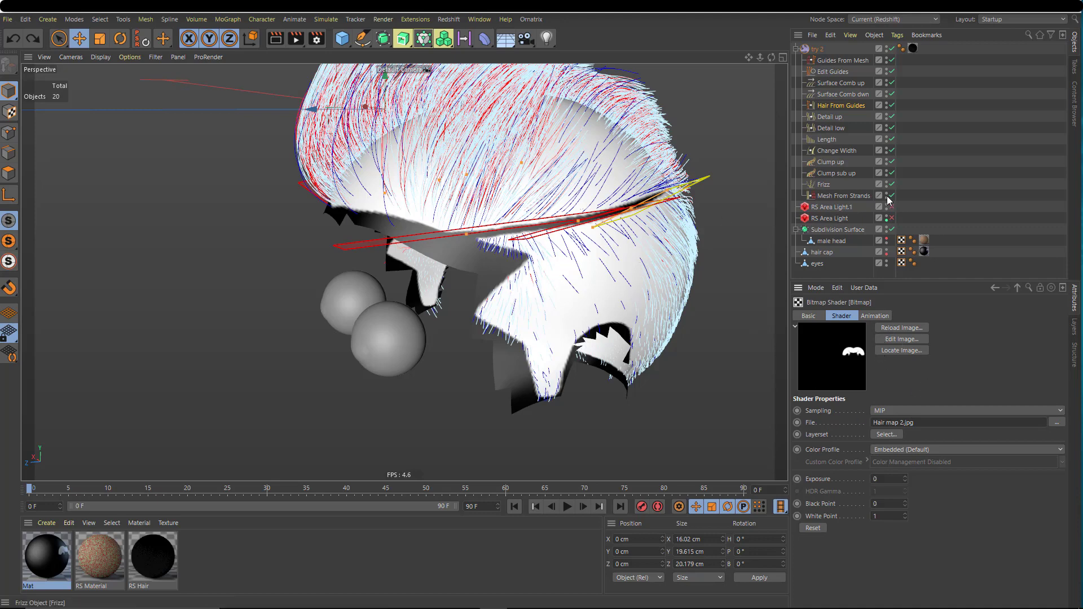
# Step: Disable the Hair From Guides operator to view only the guides, and enable it again
pyautogui.click(892, 105)
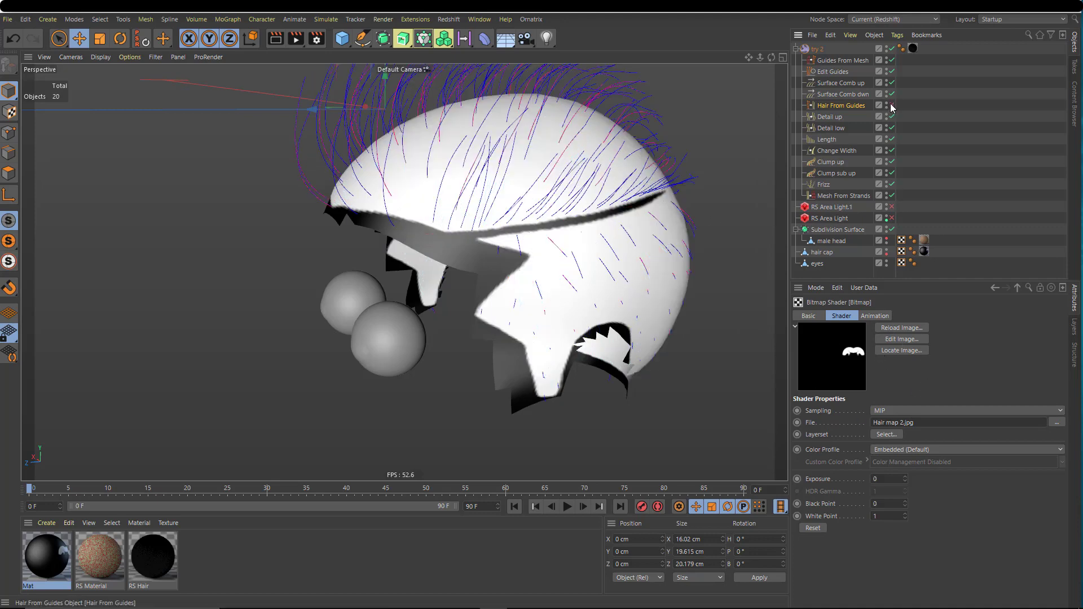
pyautogui.click(891, 105)
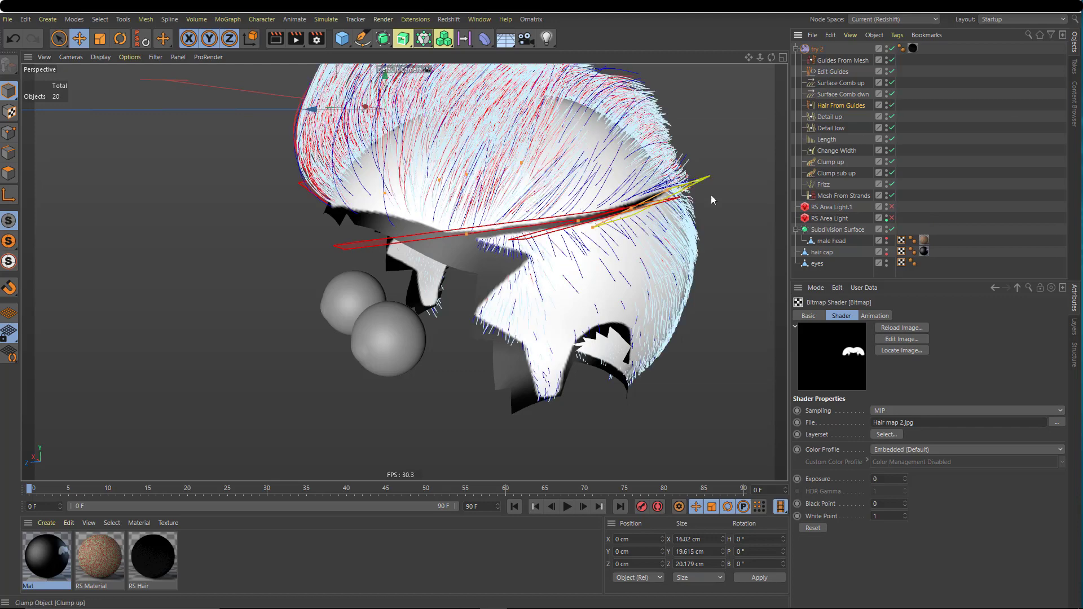
pyautogui.scroll(-3, 611, 293)
pyautogui.keyDown('alt'); pyautogui.moveTo(632, 302); pyautogui.dragTo(596, 322, button='middle'); pyautogui.keyUp('alt')
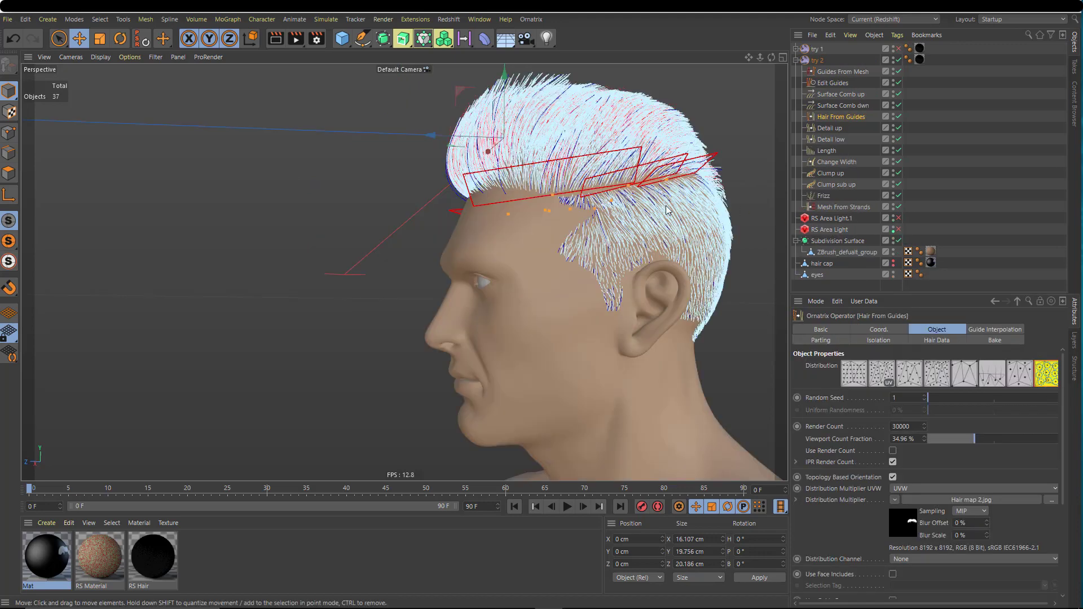
# Step: Display the Guides From Mesh operator and examine its straight guides around the head
pyautogui.click(835, 72)
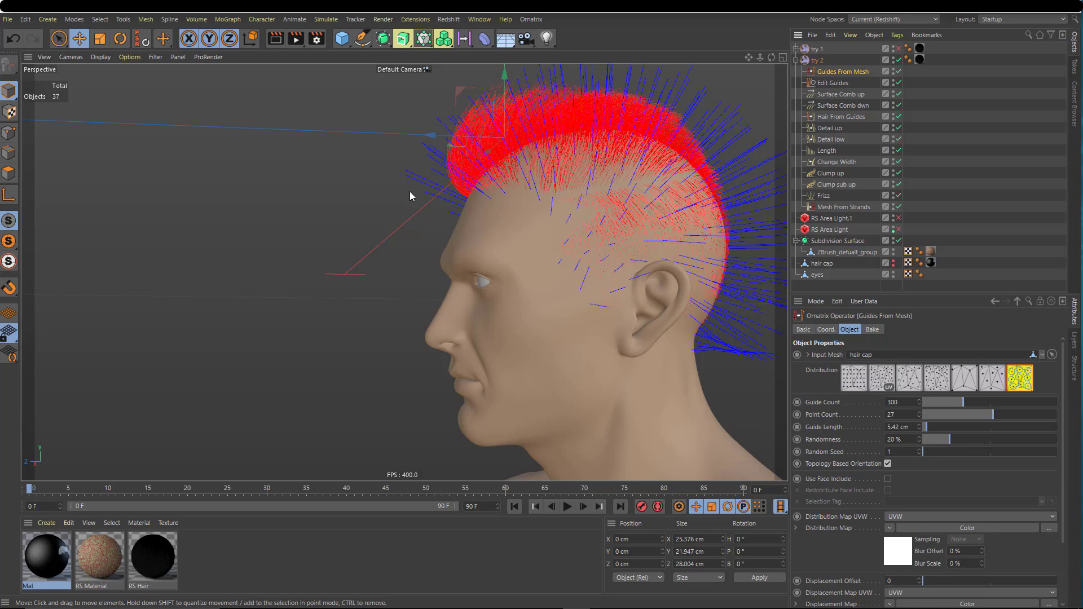
pyautogui.keyDown('alt'); pyautogui.moveTo(611, 257); pyautogui.dragTo(545, 320); pyautogui.keyUp('alt')
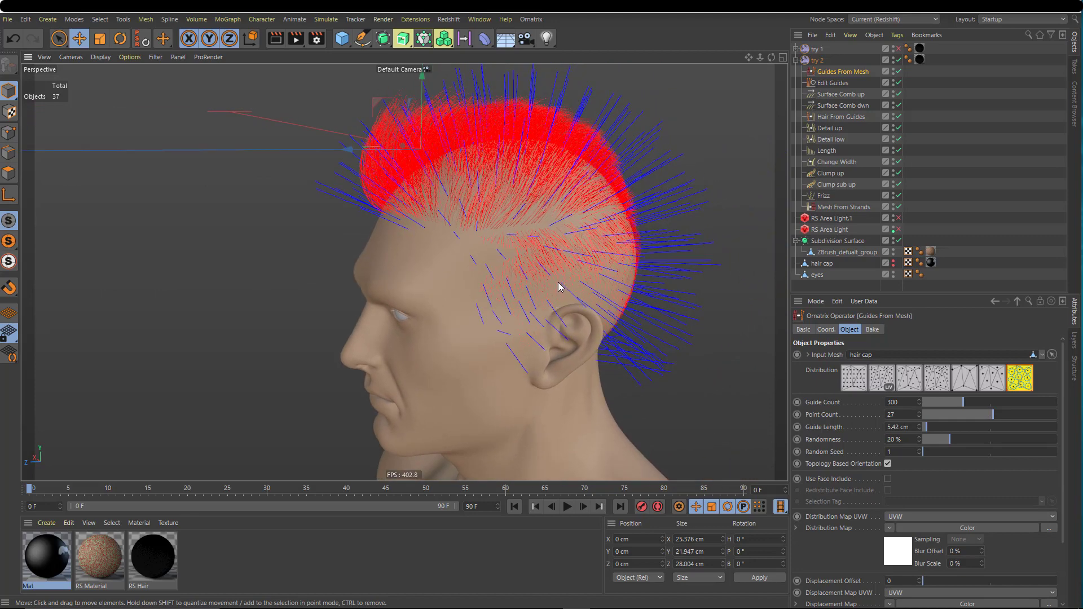
# Step: Display the Edit Guides operator and examine the groomed guides from above and from the side of the head
pyautogui.click(846, 86)
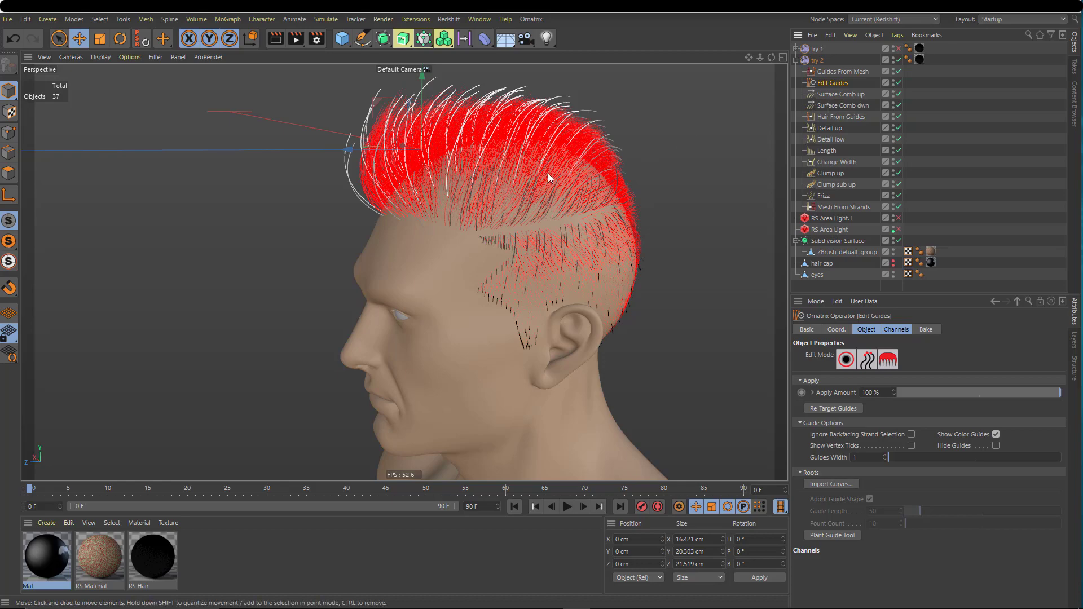
pyautogui.keyDown('alt'); pyautogui.moveTo(497, 198); pyautogui.dragTo(603, 264); pyautogui.keyUp('alt')
pyautogui.scroll(4, 421, 178)
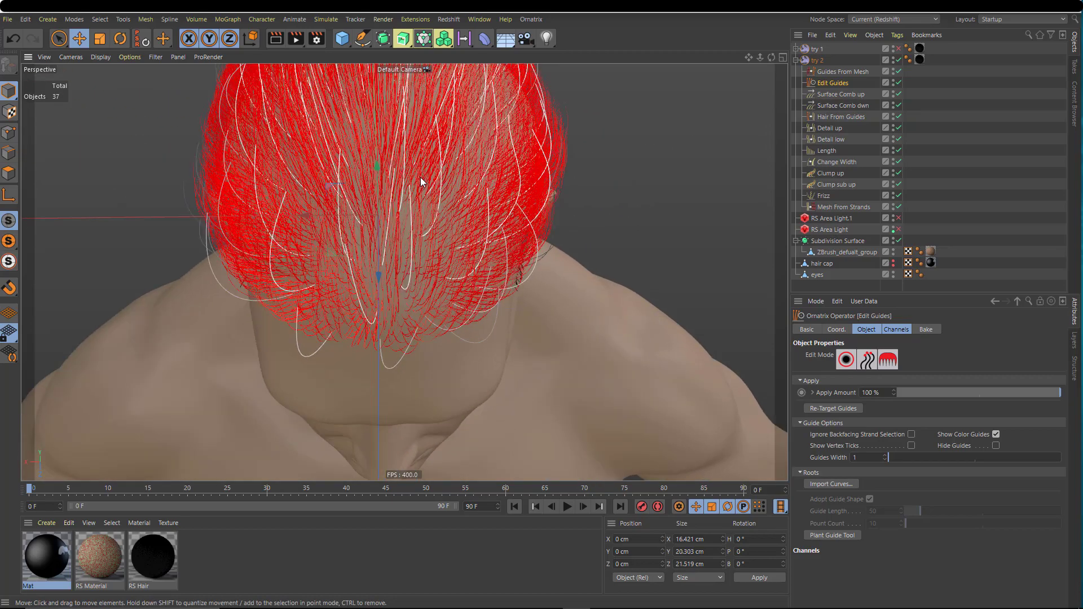
pyautogui.scroll(-2, 421, 178)
pyautogui.keyDown('alt'); pyautogui.moveTo(421, 182); pyautogui.dragTo(378, 264); pyautogui.keyUp('alt')
pyautogui.scroll(3, 477, 292)
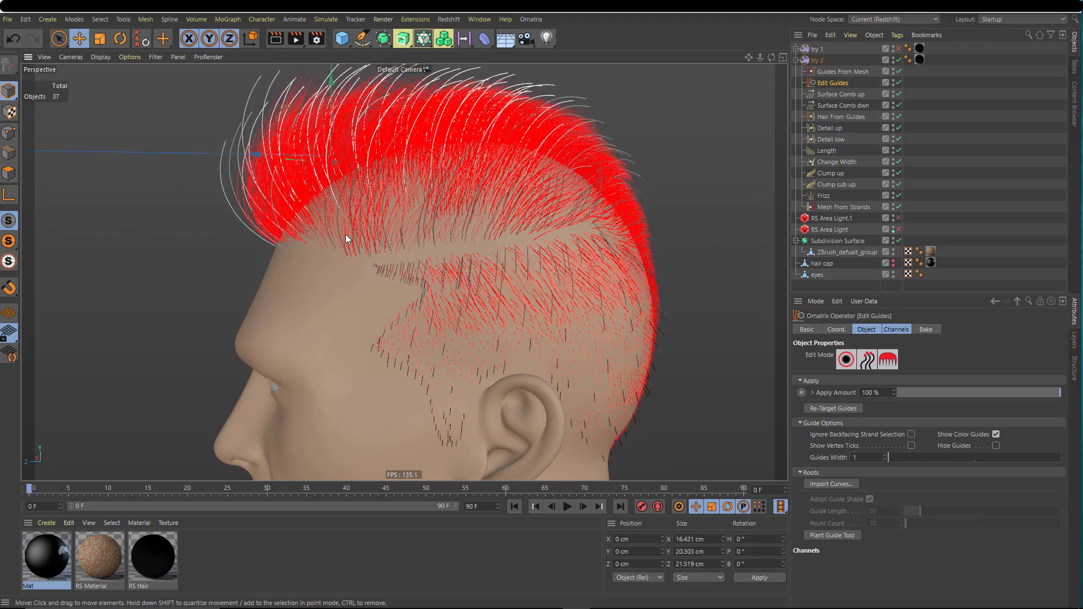
# Step: Examine the edited guides up close along the side parting, the temple hairline and the sideburn
pyautogui.scroll(3, 353, 263)
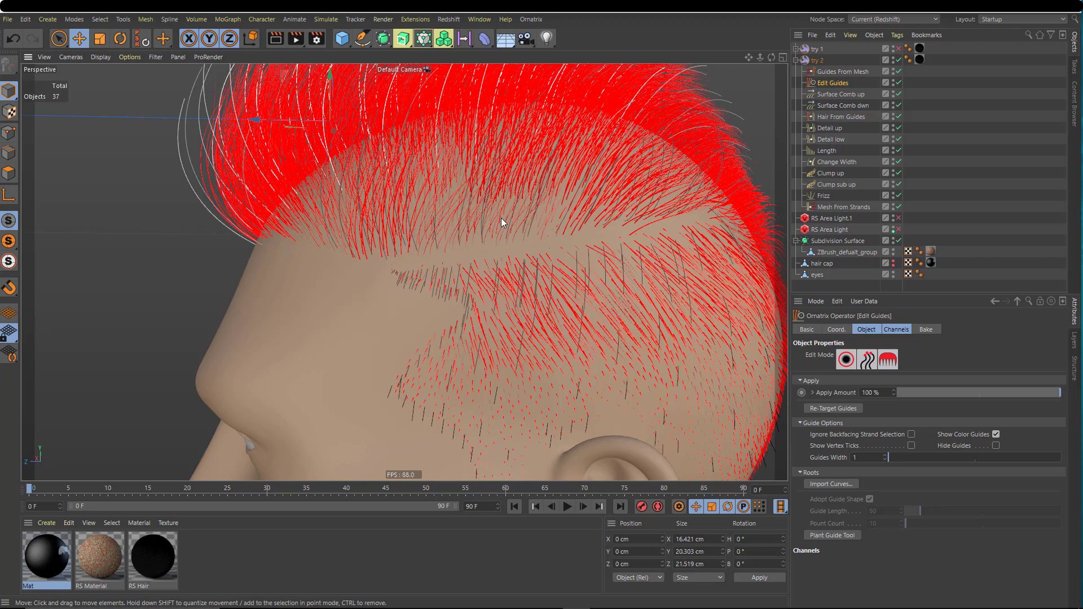
pyautogui.keyDown('alt'); pyautogui.moveTo(489, 220); pyautogui.dragTo(428, 255); pyautogui.keyUp('alt')
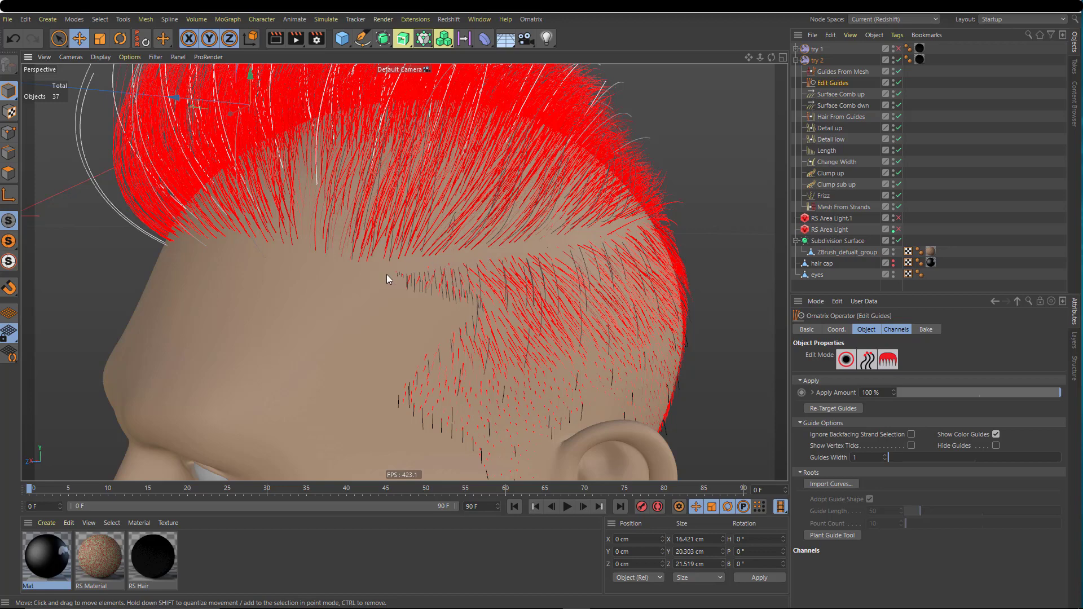
pyautogui.keyDown('alt'); pyautogui.moveTo(543, 292); pyautogui.dragTo(509, 307); pyautogui.keyUp('alt')
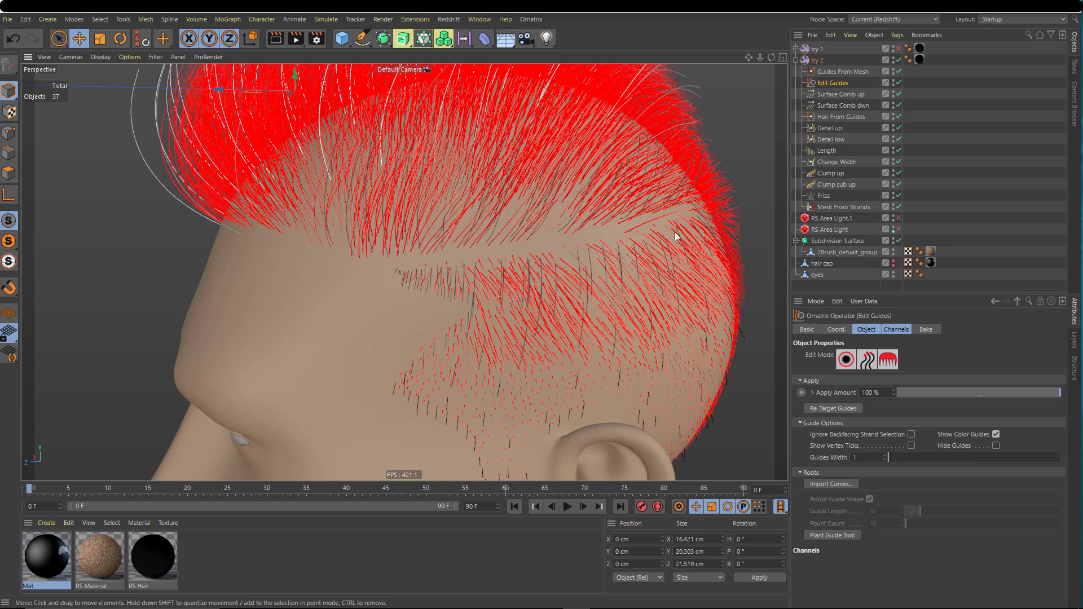
pyautogui.keyDown('alt'); pyautogui.moveTo(564, 283); pyautogui.dragTo(561, 176, button='middle'); pyautogui.keyUp('alt')
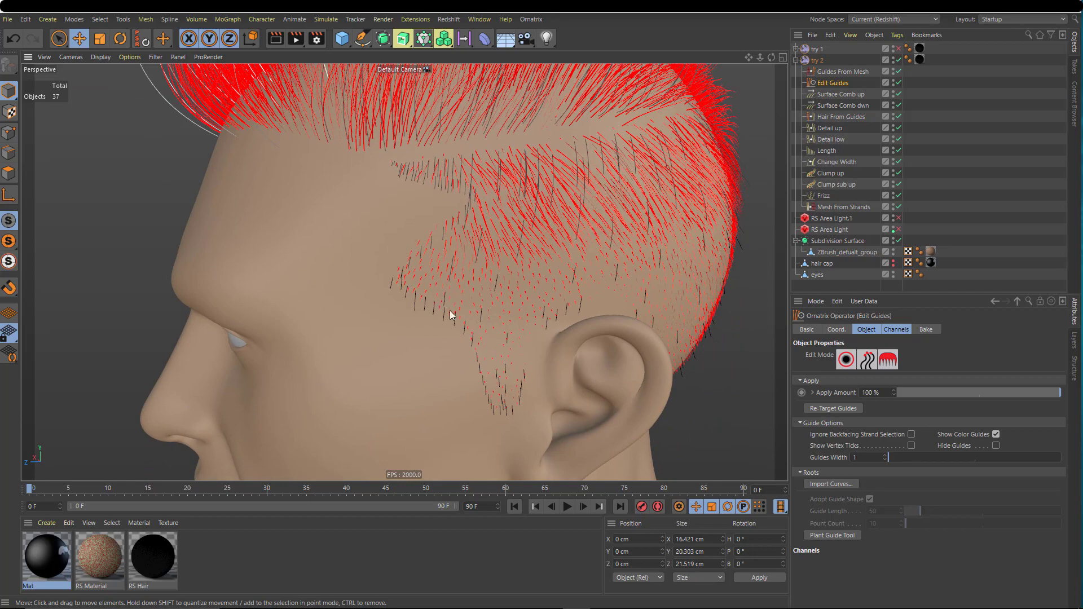
pyautogui.scroll(-3, 528, 361)
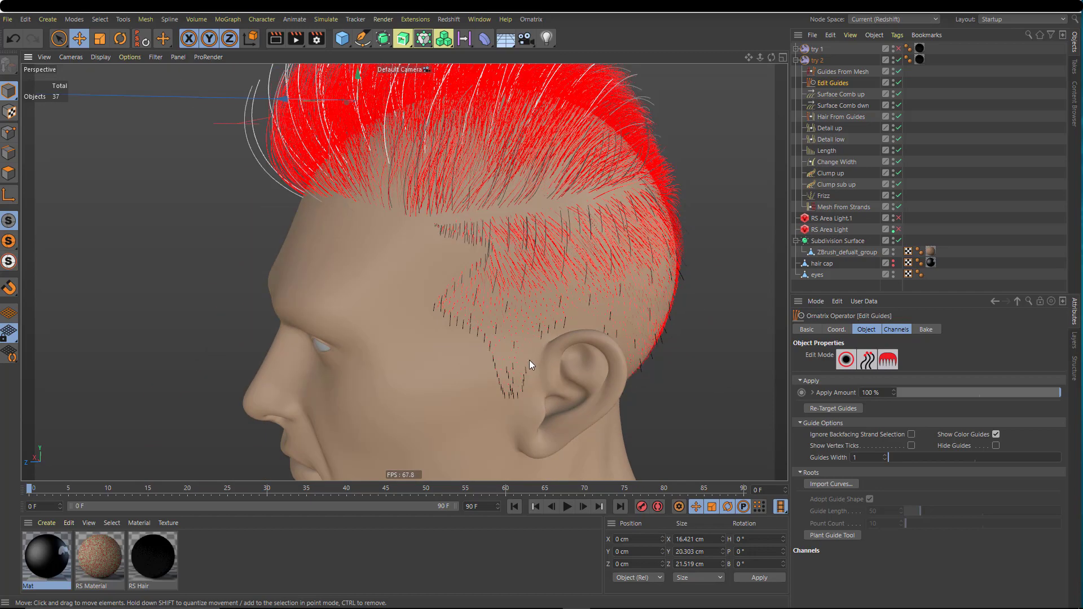
pyautogui.keyDown('alt'); pyautogui.moveTo(529, 360); pyautogui.dragTo(596, 313); pyautogui.keyUp('alt')
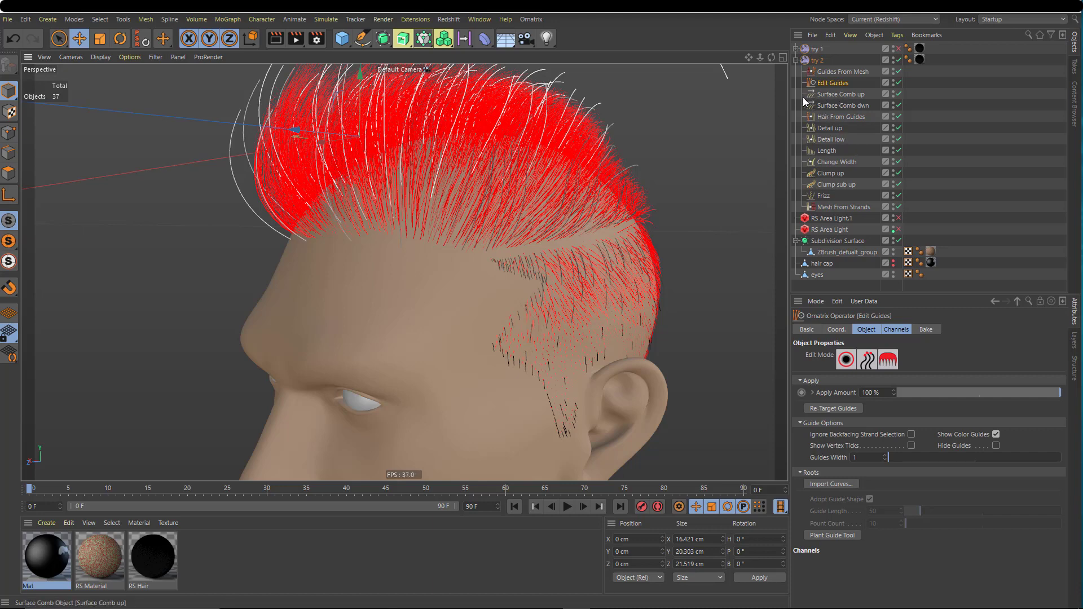
# Step: Display the Surface Comb up operator's sink settings and examine its combing direction on the upper hair
pyautogui.click(832, 93)
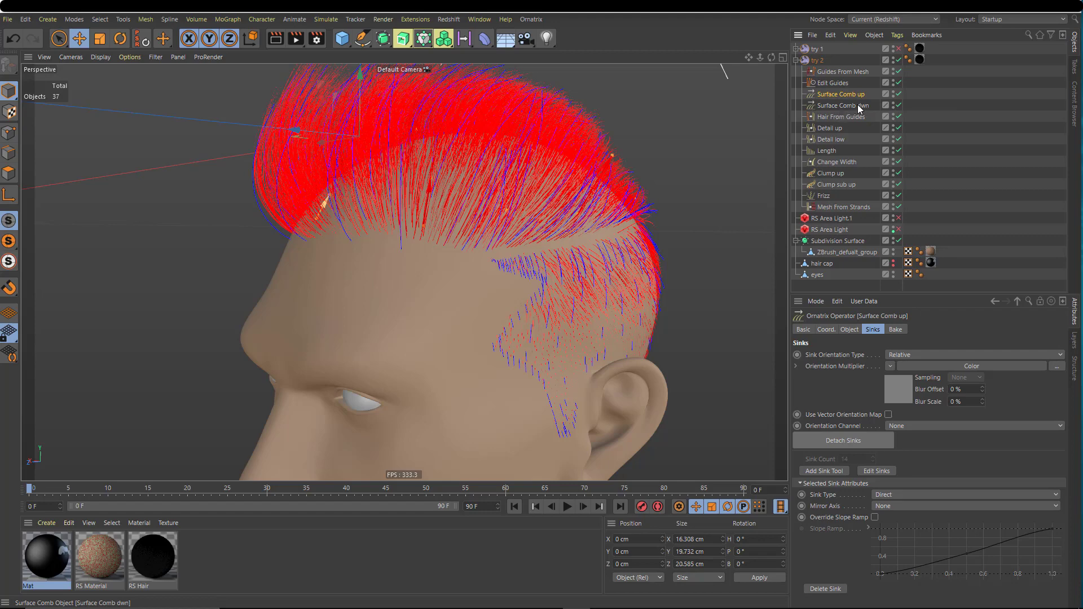
pyautogui.keyDown('alt'); pyautogui.moveTo(570, 233); pyautogui.dragTo(585, 281, button='middle'); pyautogui.keyUp('alt')
pyautogui.keyDown('alt'); pyautogui.moveTo(590, 312); pyautogui.dragTo(596, 321); pyautogui.keyUp('alt')
pyautogui.scroll(4, 602, 239)
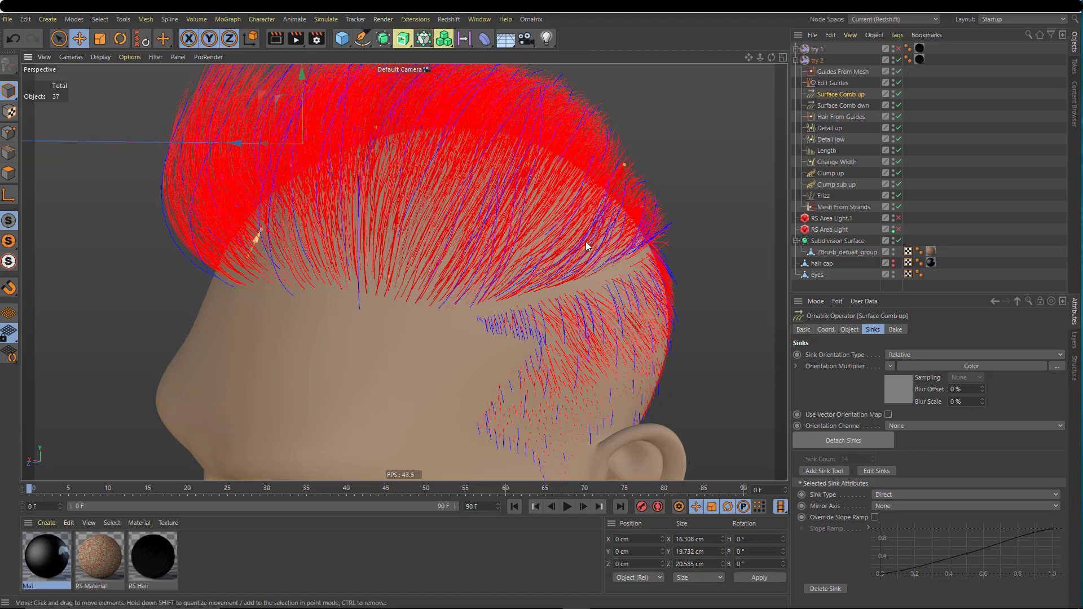
# Step: Put the Edit Guides operator into strand editing mode and display its strand group settings
pyautogui.keyDown('alt'); pyautogui.moveTo(504, 250); pyautogui.dragTo(505, 252); pyautogui.keyUp('alt')
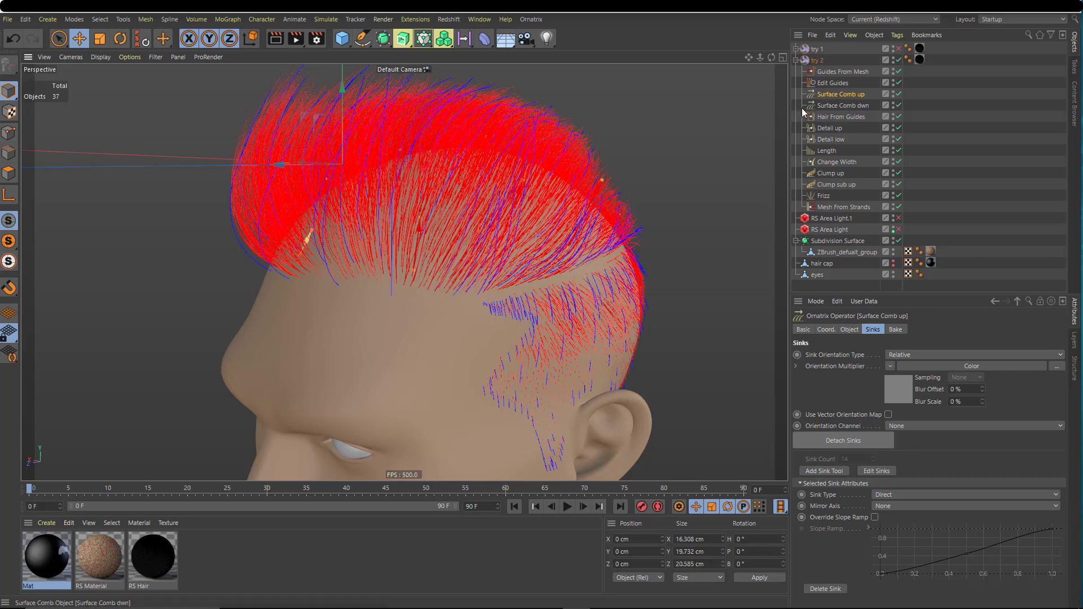
pyautogui.click(840, 83)
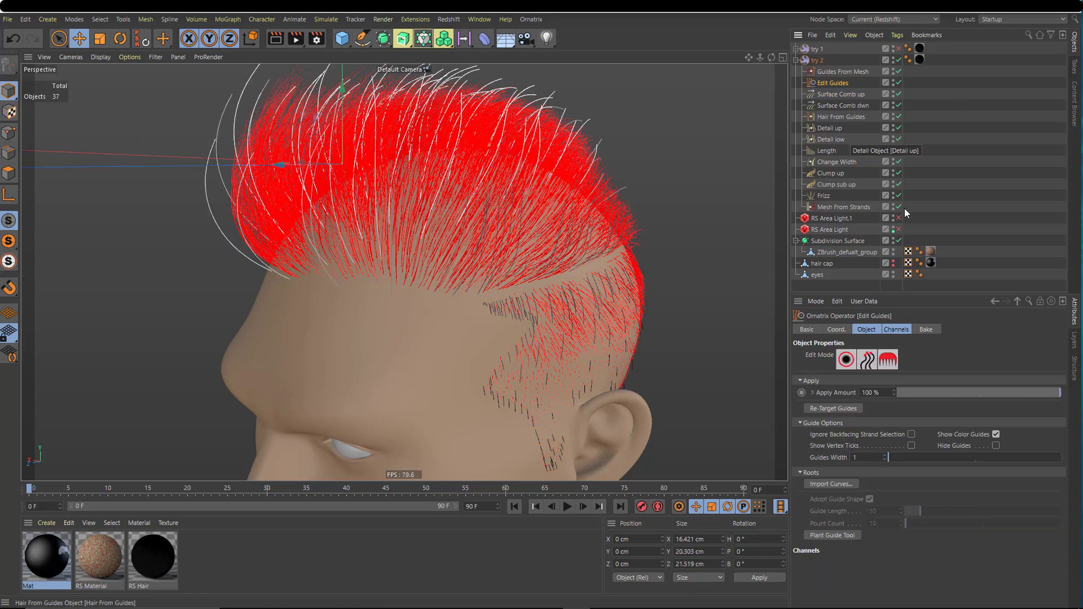
pyautogui.click(867, 359)
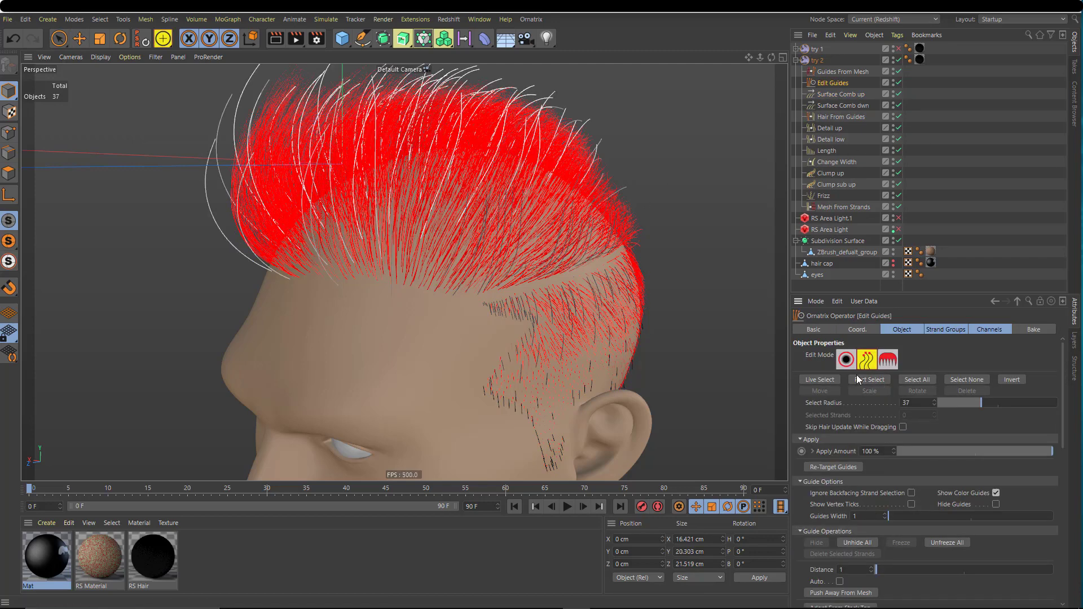
pyautogui.click(948, 329)
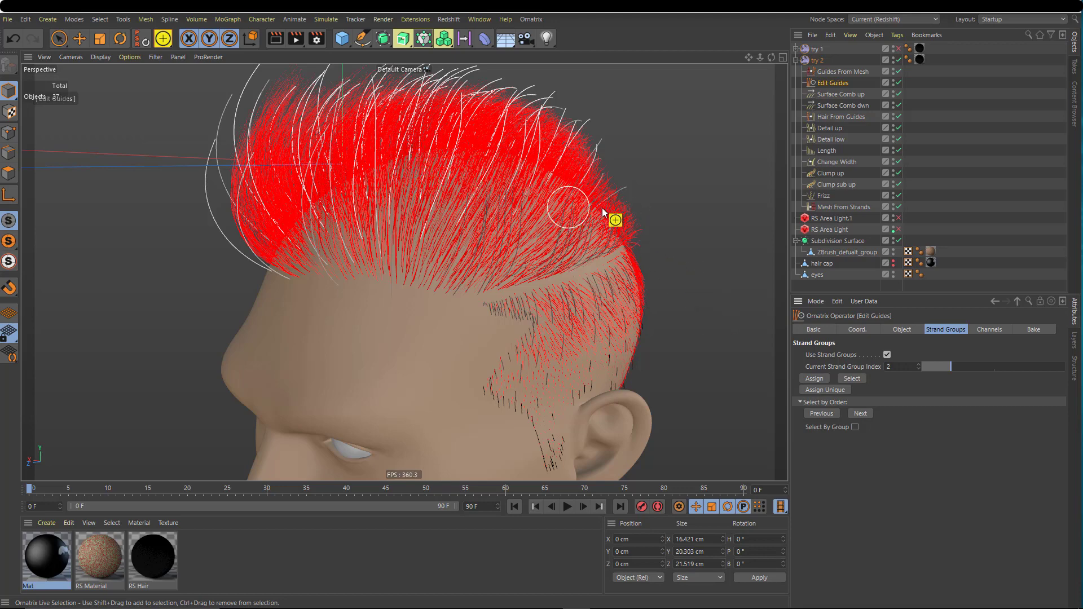
# Step: Examine the strand group assignments in the object properties of the Surface Comb up and Surface Comb dwn operators
pyautogui.click(842, 93)
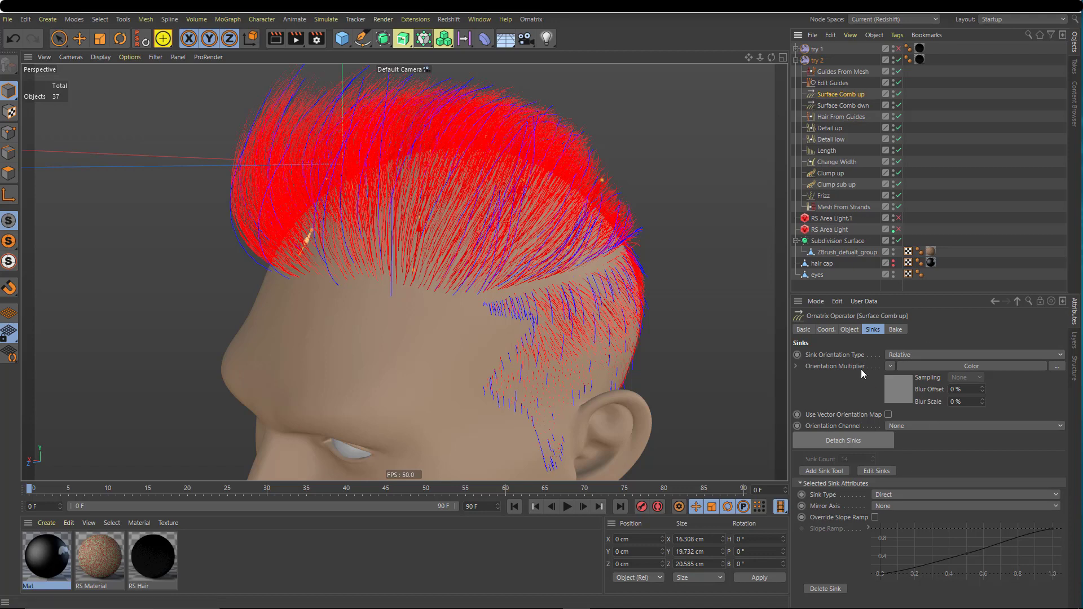
pyautogui.click(849, 330)
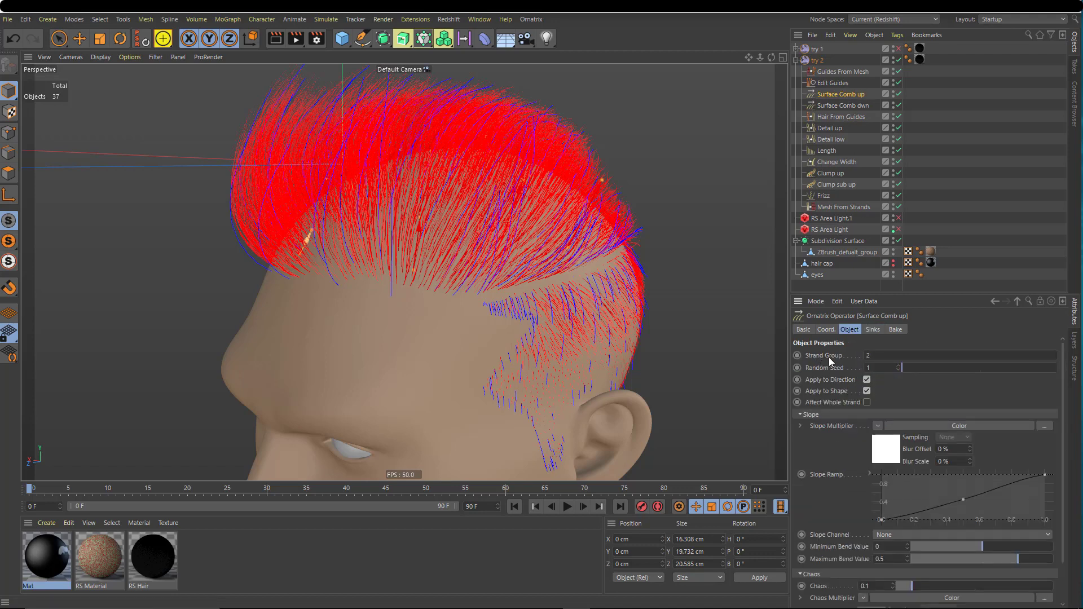
pyautogui.click(835, 106)
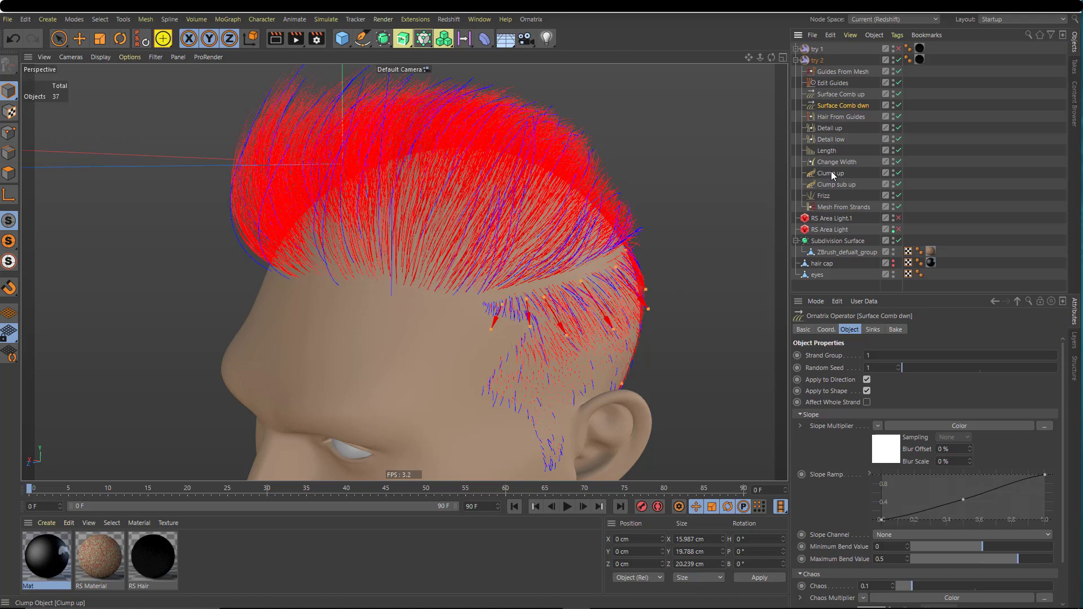
pyautogui.click(837, 95)
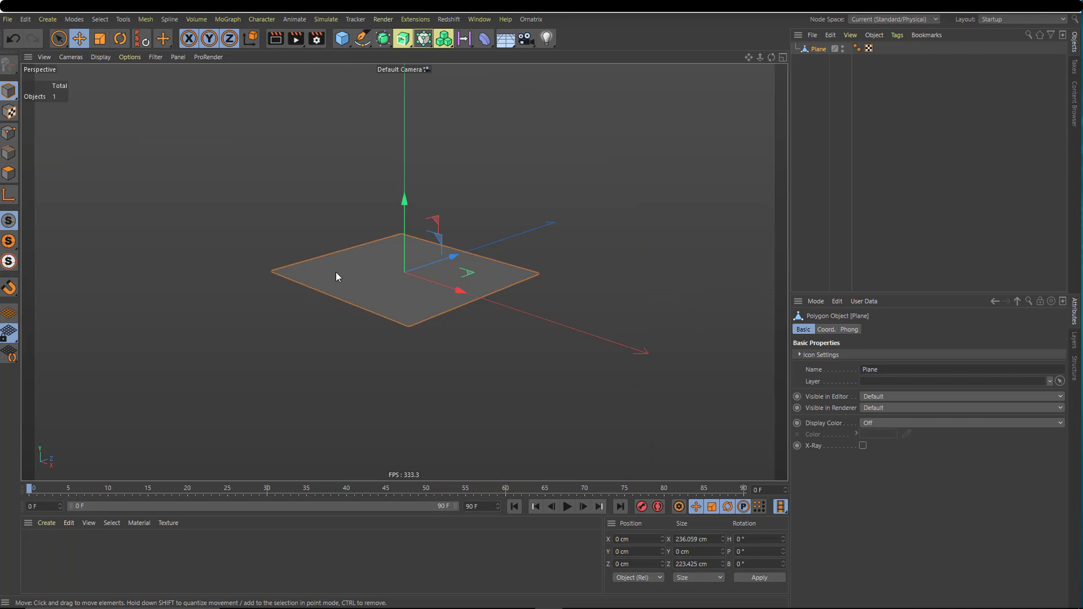
# Step: Create Ornatrix hair on the plane from the Fur Ball groom preset at 100% scale
pyautogui.keyDown('alt'); pyautogui.moveTo(336, 272); pyautogui.dragTo(428, 248); pyautogui.keyUp('alt')
pyautogui.click(529, 19)
pyautogui.click(540, 67)
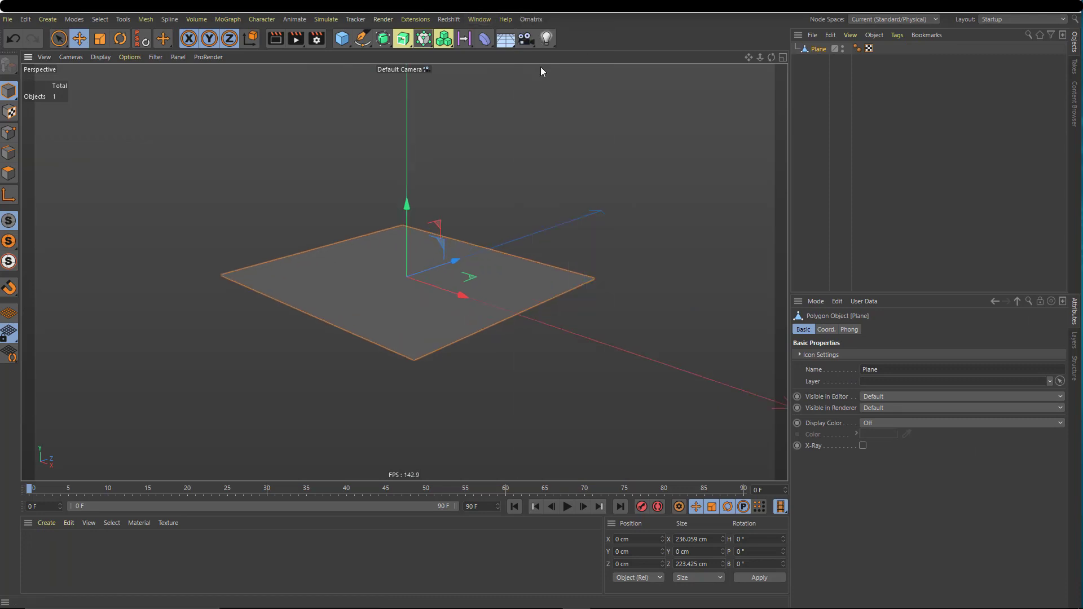
pyautogui.click(430, 263)
pyautogui.click(683, 405)
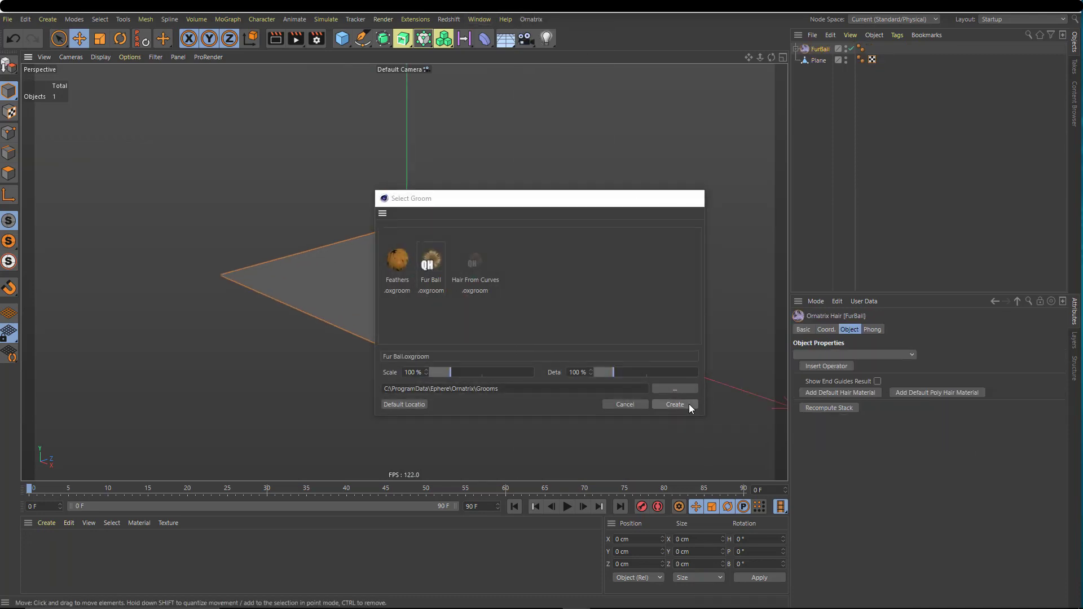
pyautogui.keyDown('alt'); pyautogui.moveTo(513, 204); pyautogui.dragTo(503, 278); pyautogui.keyUp('alt')
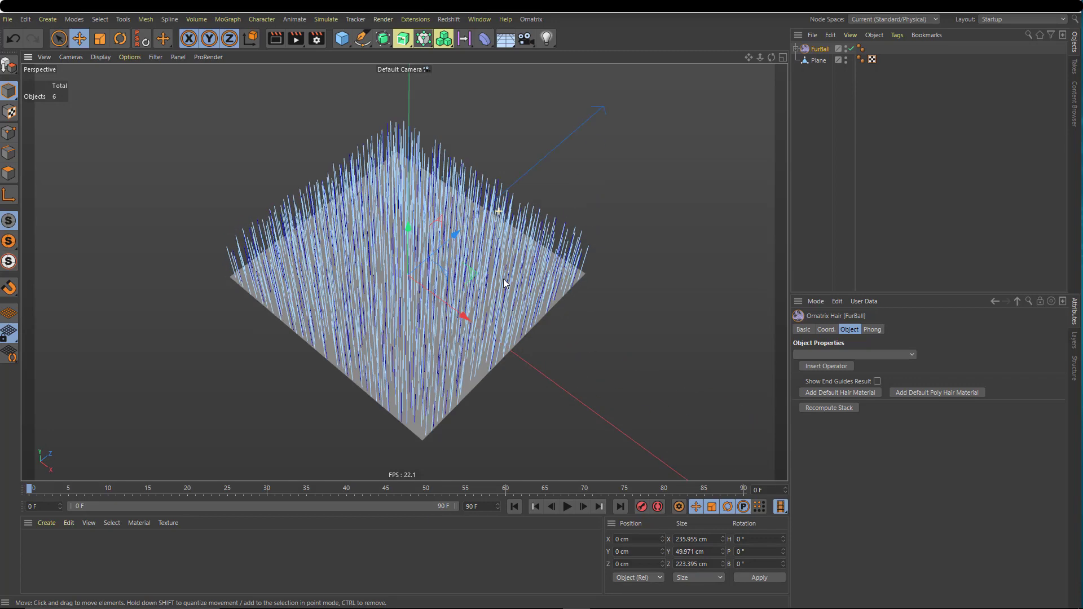
# Step: Add a Surface Comb operator directly after Edit Guides in the FurBall operator stack
pyautogui.click(795, 48)
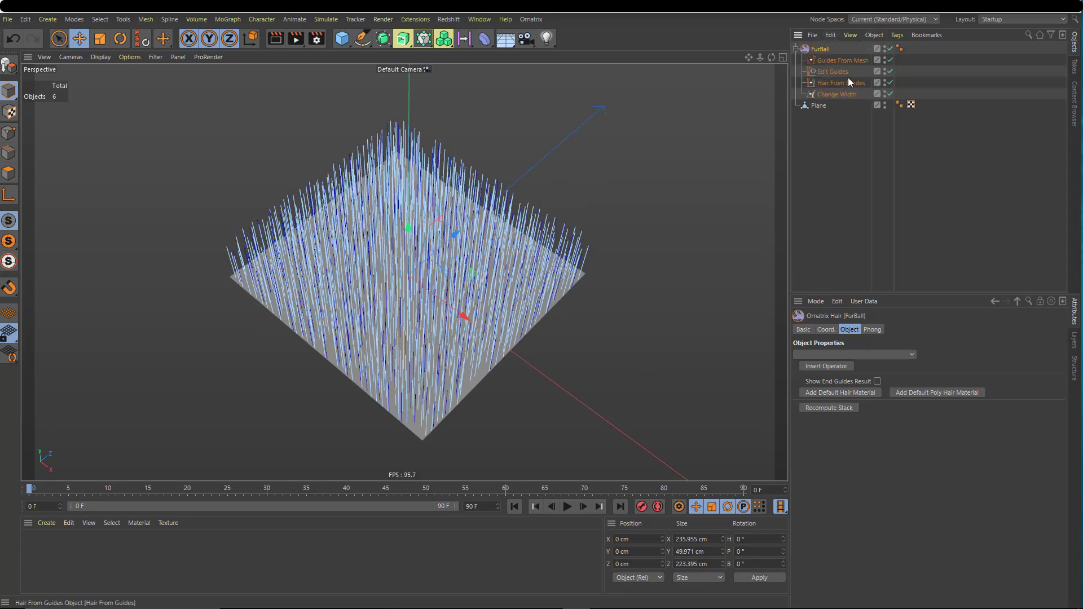
pyautogui.click(825, 72)
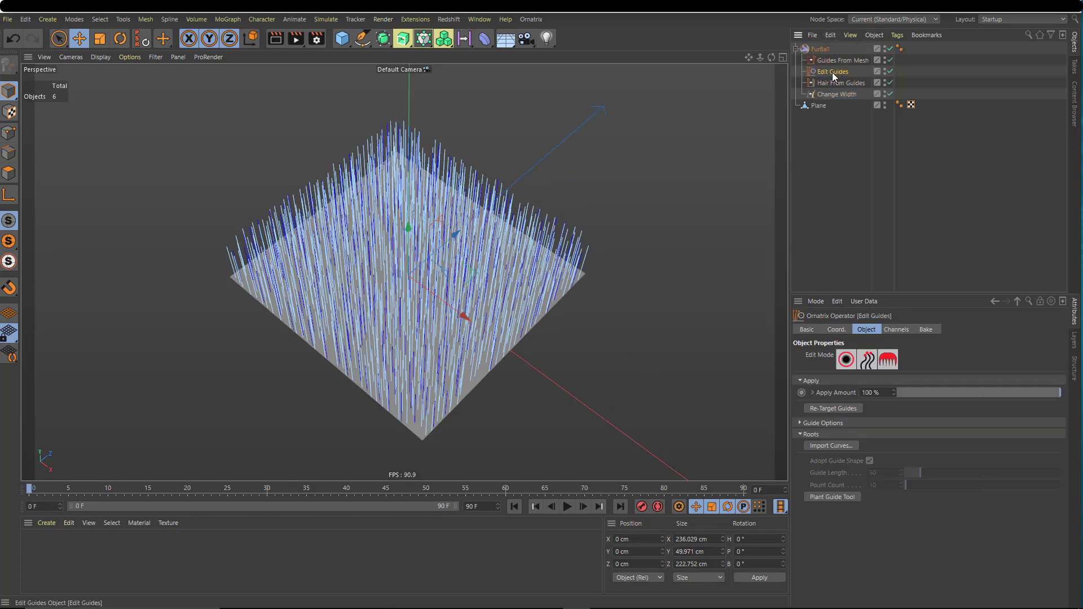
pyautogui.click(531, 18)
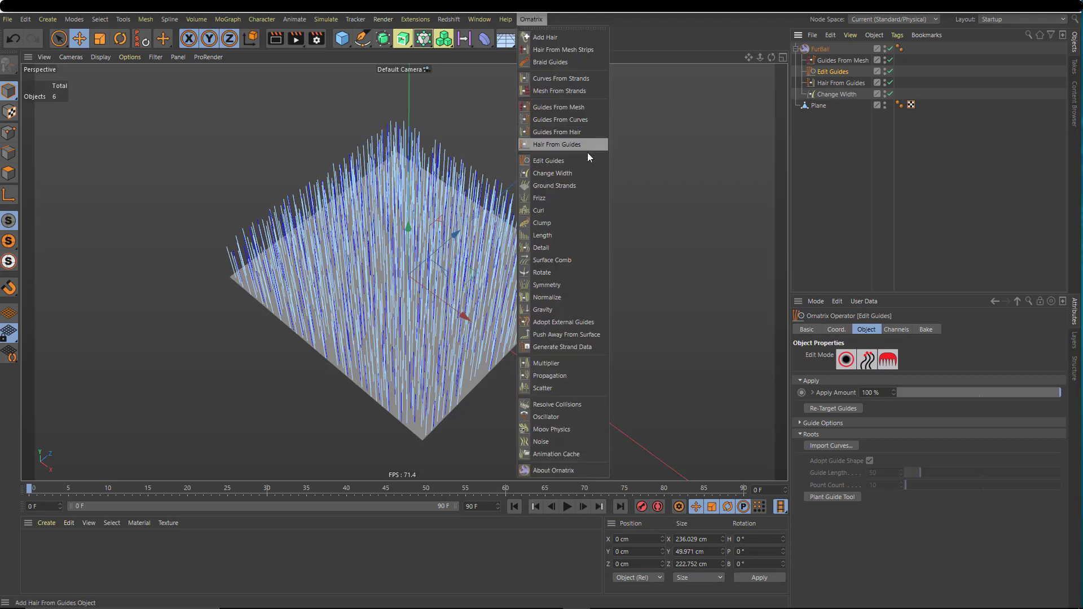
pyautogui.click(574, 260)
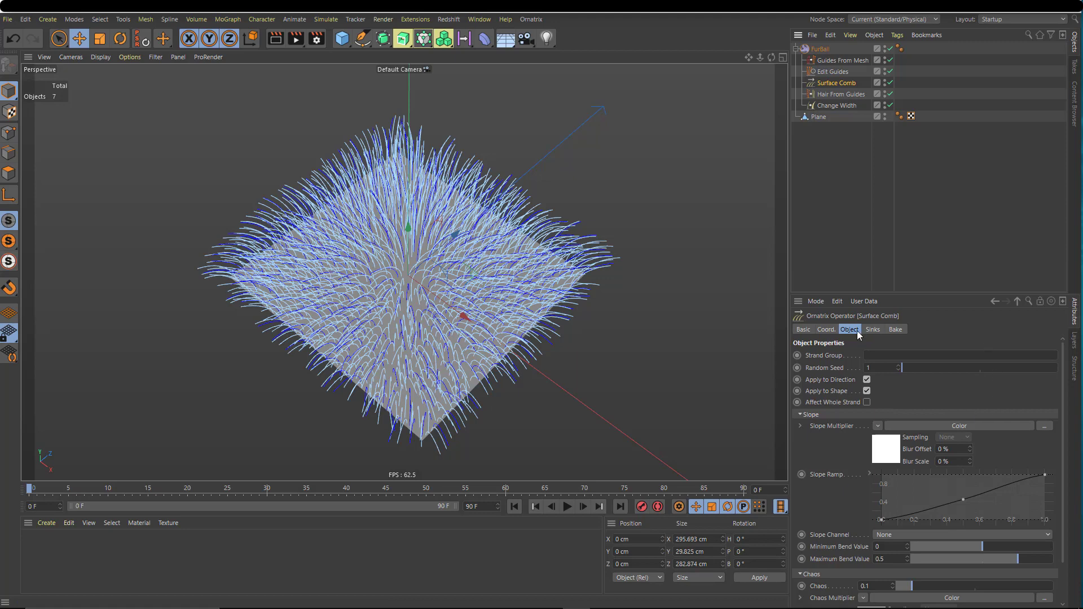
# Step: Draw a first Surface Comb sink from the middle of the plane toward its nearest corner
pyautogui.click(872, 329)
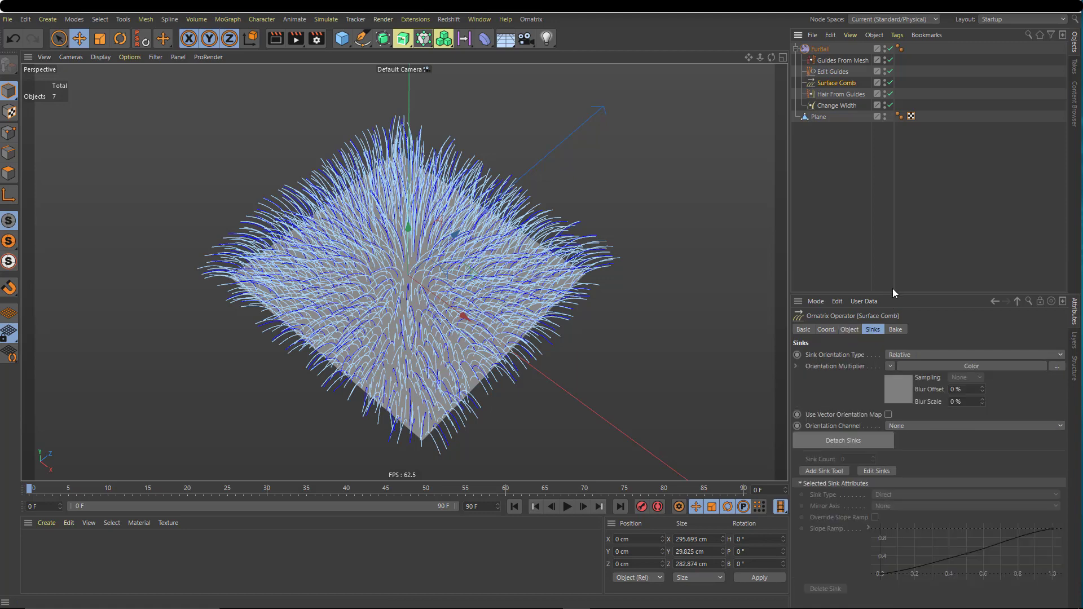
pyautogui.moveTo(895, 294); pyautogui.dragTo(909, 168)
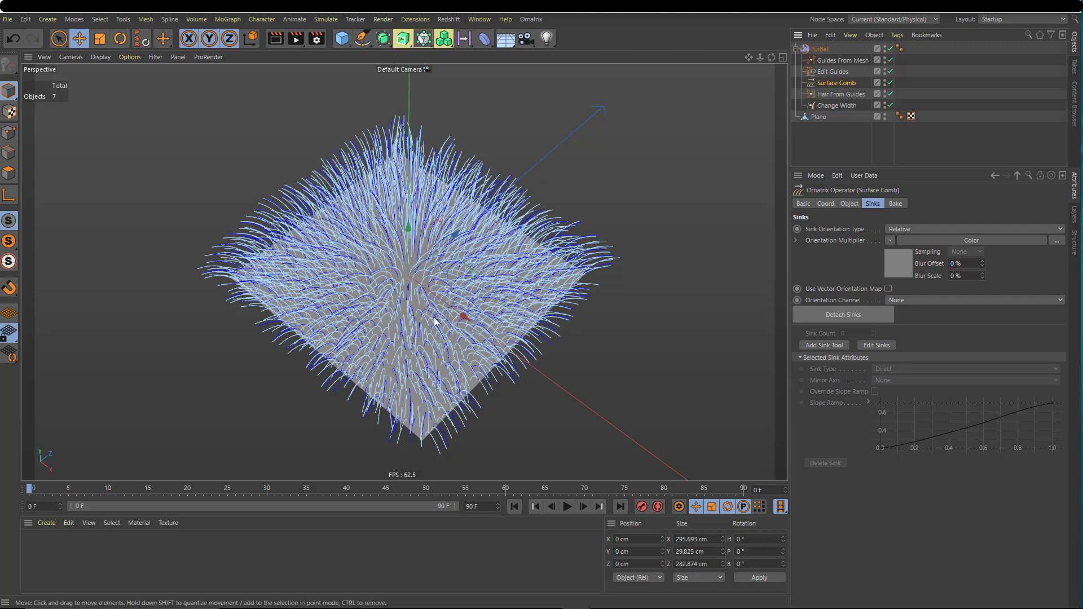
pyautogui.click(822, 345)
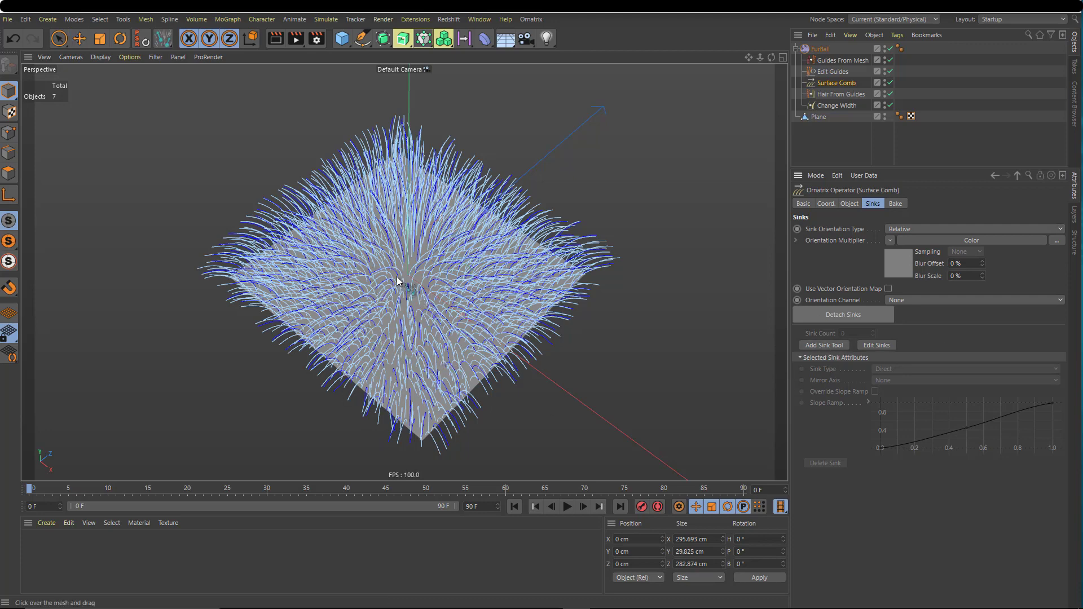
pyautogui.moveTo(394, 280); pyautogui.dragTo(411, 415)
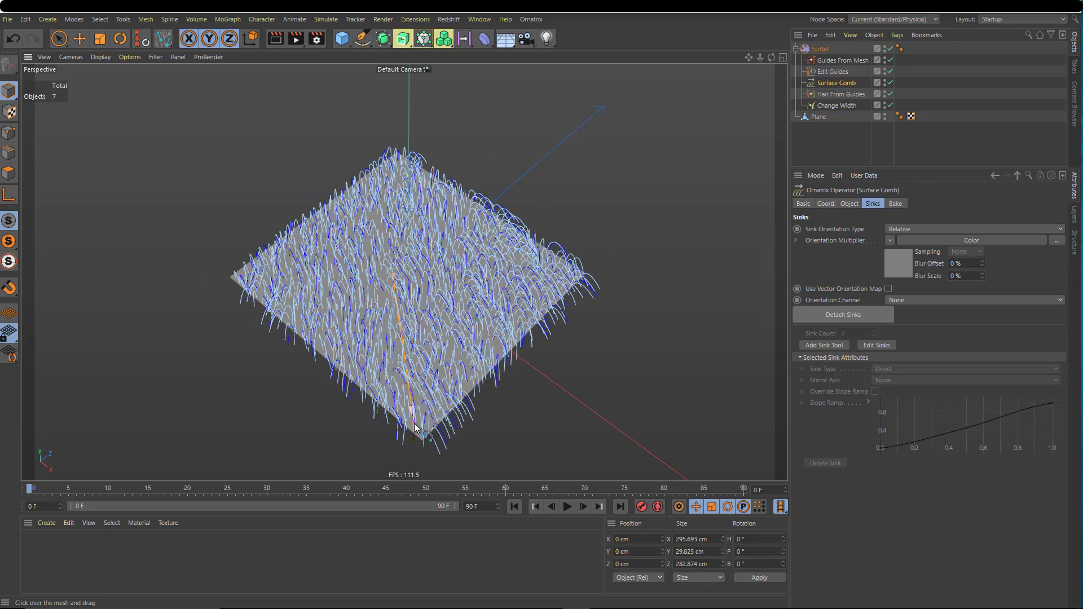
pyautogui.scroll(3, 398, 310)
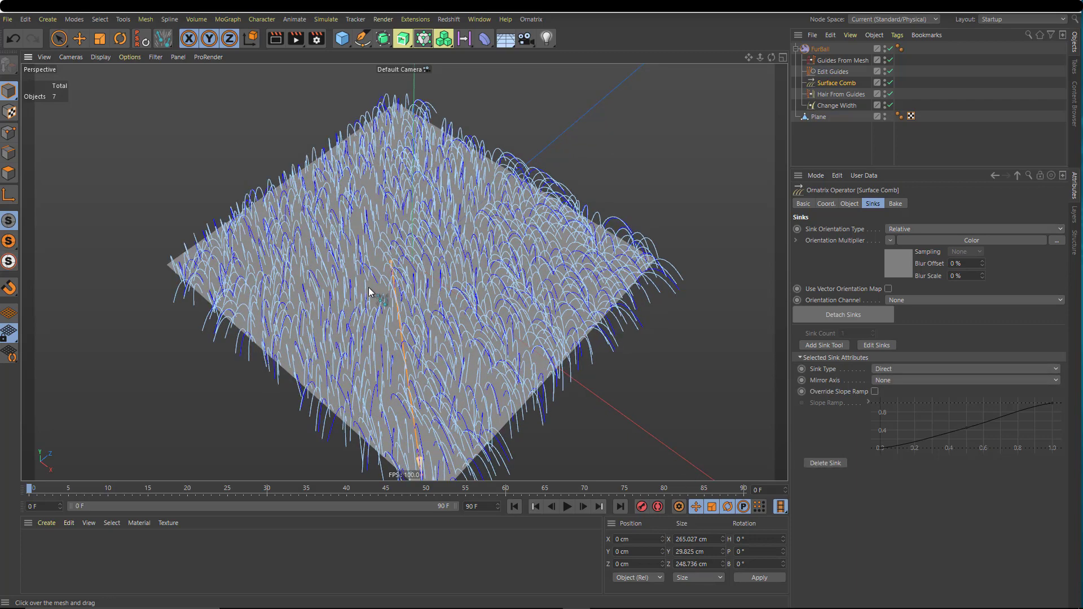
# Step: Draw seven more sinks around the plane's middle so the hair combs outward toward the remaining edges and corners
pyautogui.moveTo(369, 270); pyautogui.dragTo(326, 310)
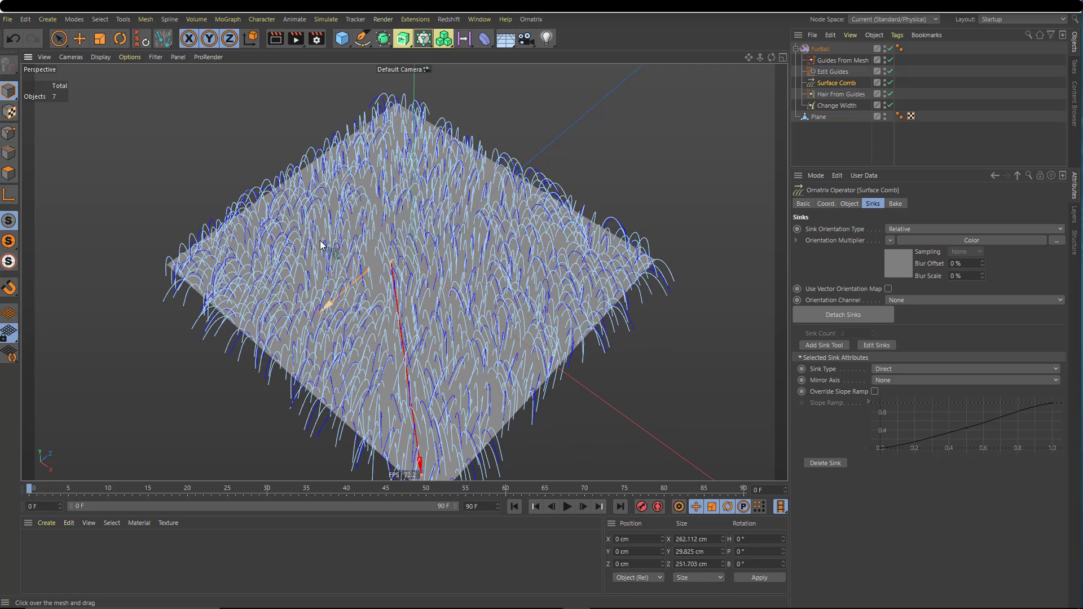
pyautogui.moveTo(299, 244); pyautogui.dragTo(213, 255)
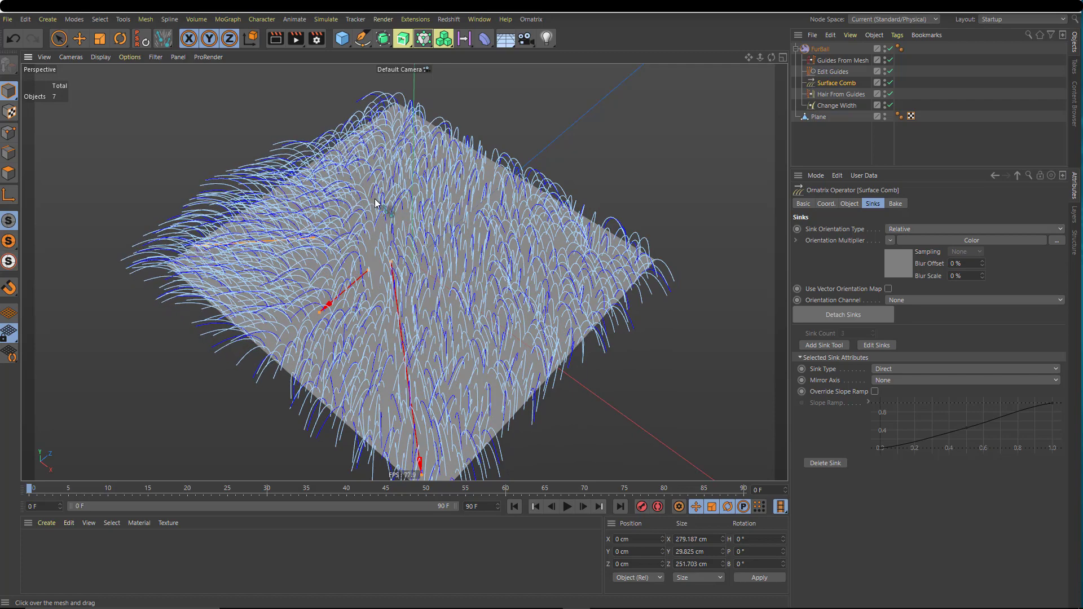
pyautogui.moveTo(375, 200); pyautogui.dragTo(299, 127)
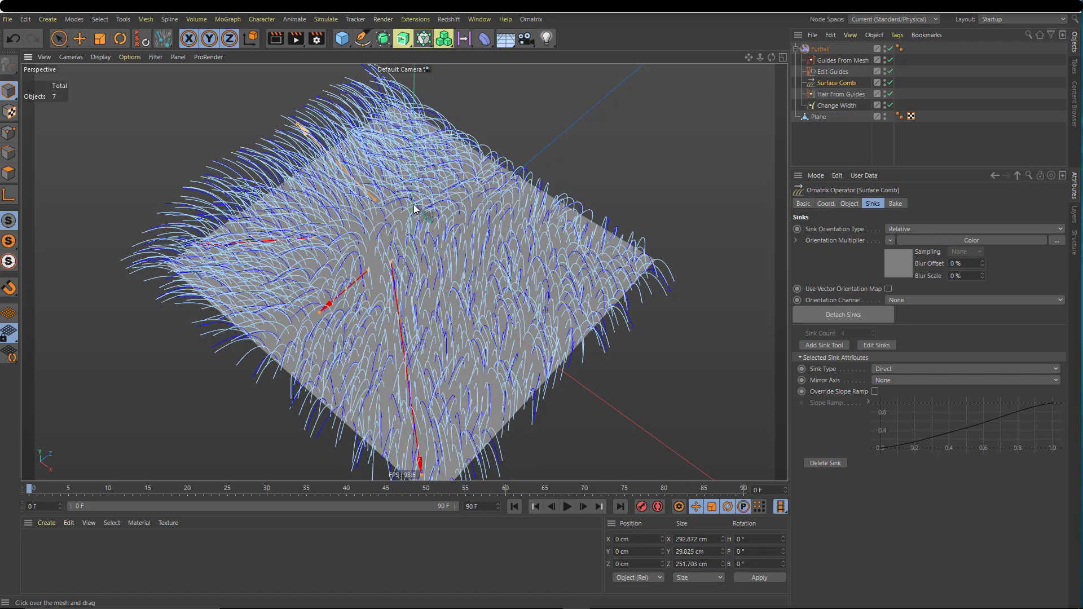
pyautogui.moveTo(417, 207); pyautogui.dragTo(468, 97)
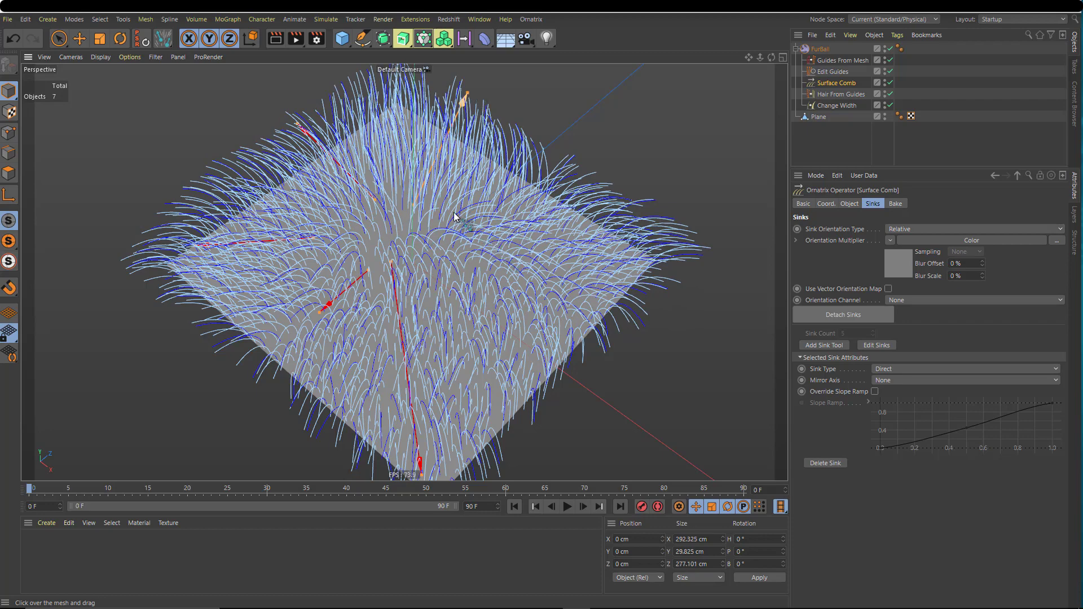
pyautogui.moveTo(451, 218); pyautogui.dragTo(549, 150)
pyautogui.moveTo(476, 233); pyautogui.dragTo(648, 245)
pyautogui.moveTo(449, 252); pyautogui.dragTo(586, 374)
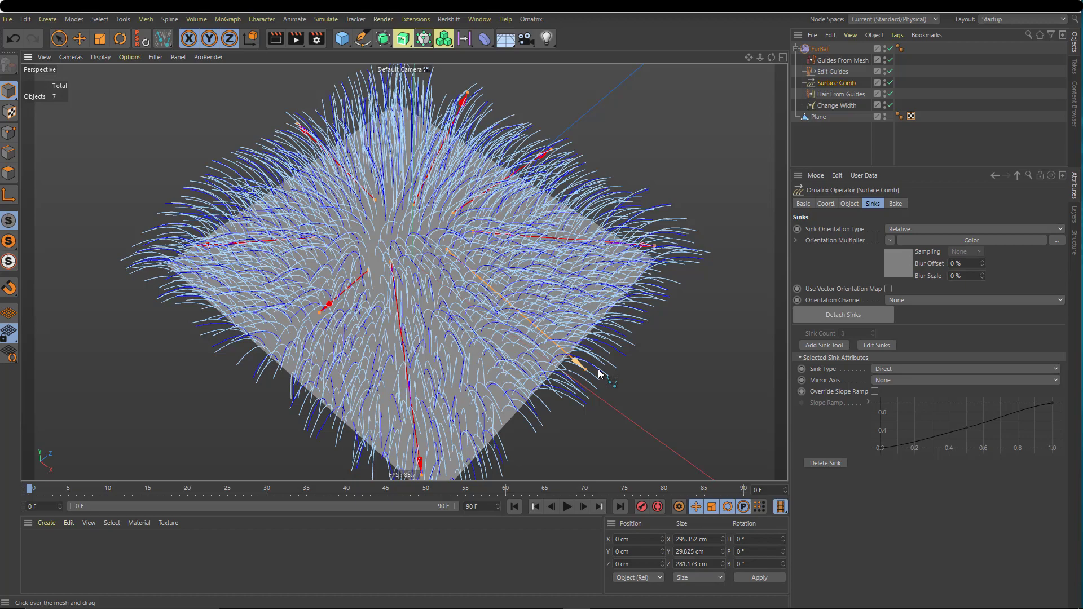
# Step: Edit the sink pointing at the plane's right corner, pulling its tip inward to shorten it
pyautogui.keyDown('alt'); pyautogui.moveTo(499, 311); pyautogui.dragTo(530, 352); pyautogui.keyUp('alt')
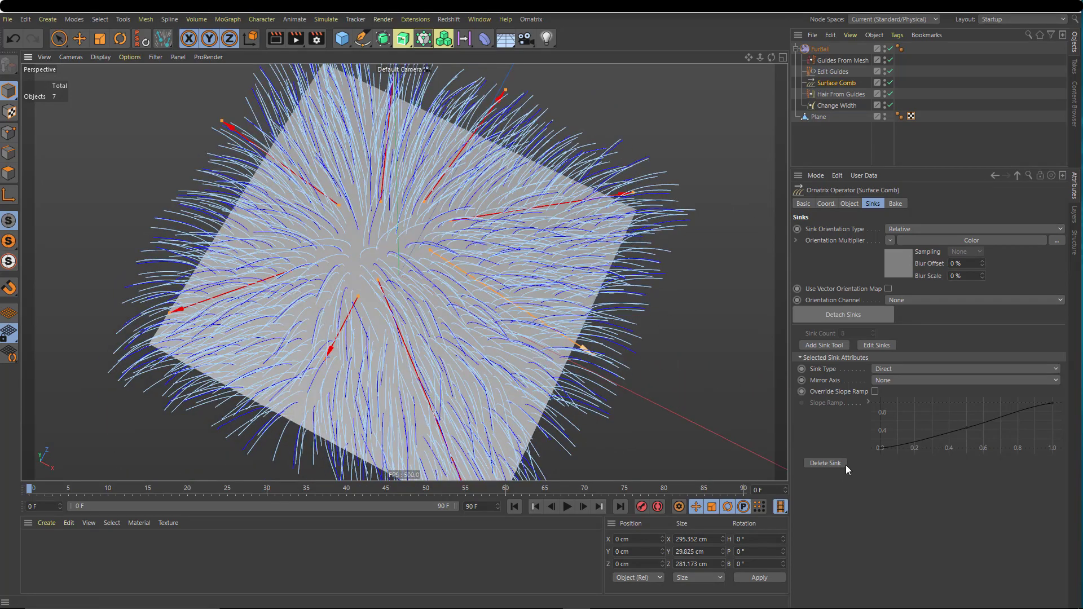
pyautogui.click(875, 345)
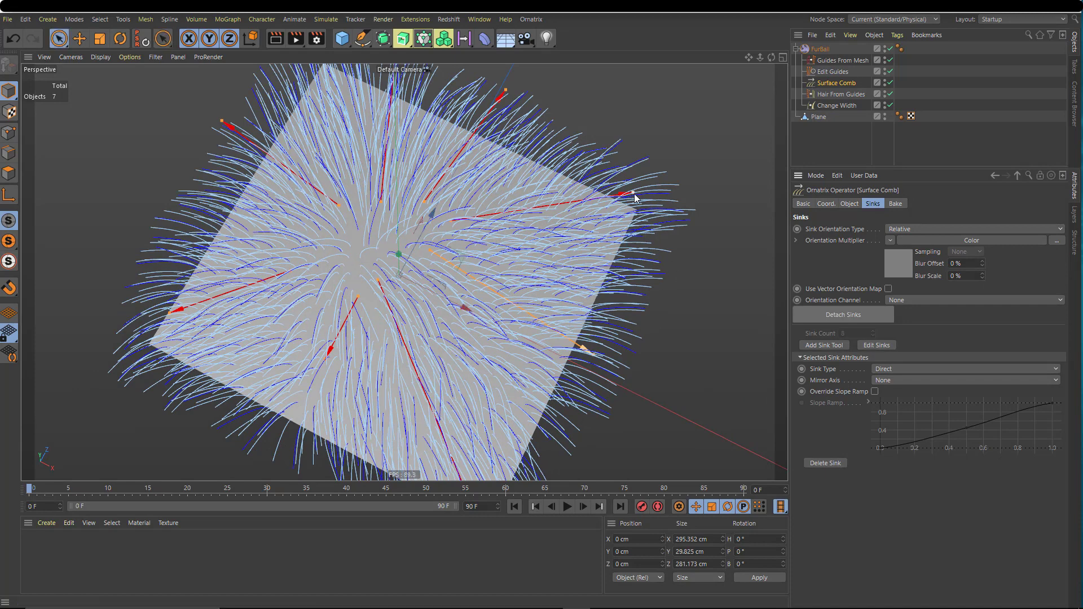
pyautogui.moveTo(633, 193); pyautogui.dragTo(503, 211)
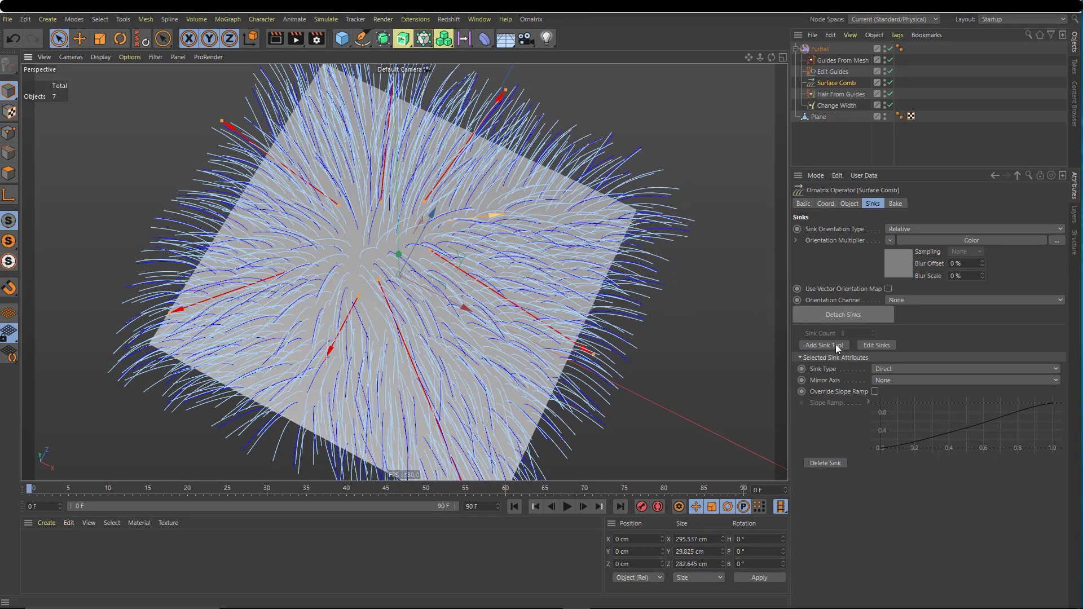
# Step: Draw four short sinks in a zigzag from the shortened sink toward the plane's right corner
pyautogui.click(825, 345)
pyautogui.scroll(5, 553, 236)
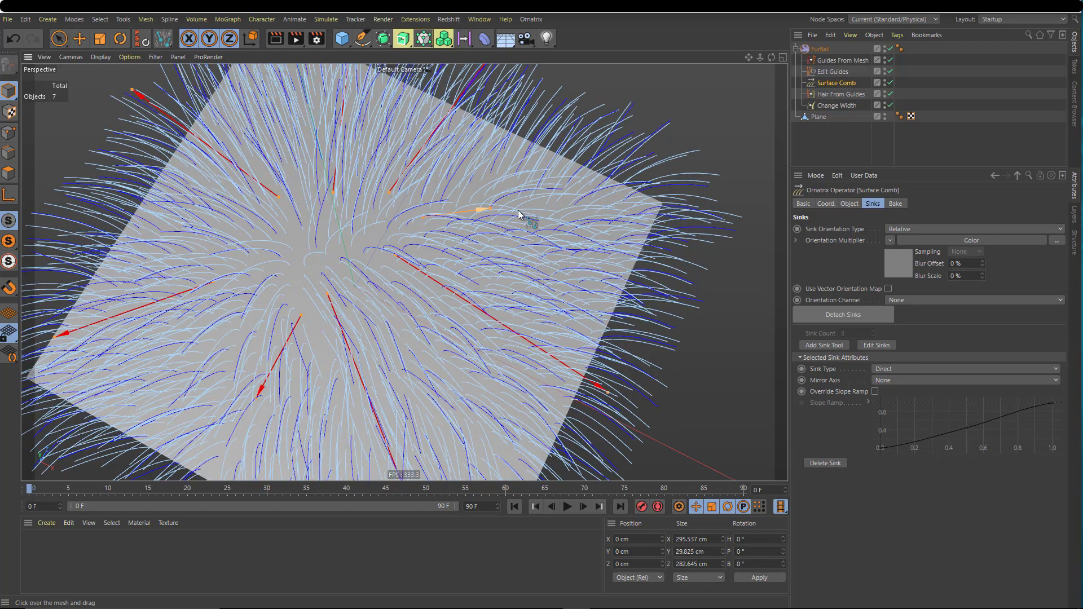
pyautogui.moveTo(519, 213); pyautogui.dragTo(664, 183)
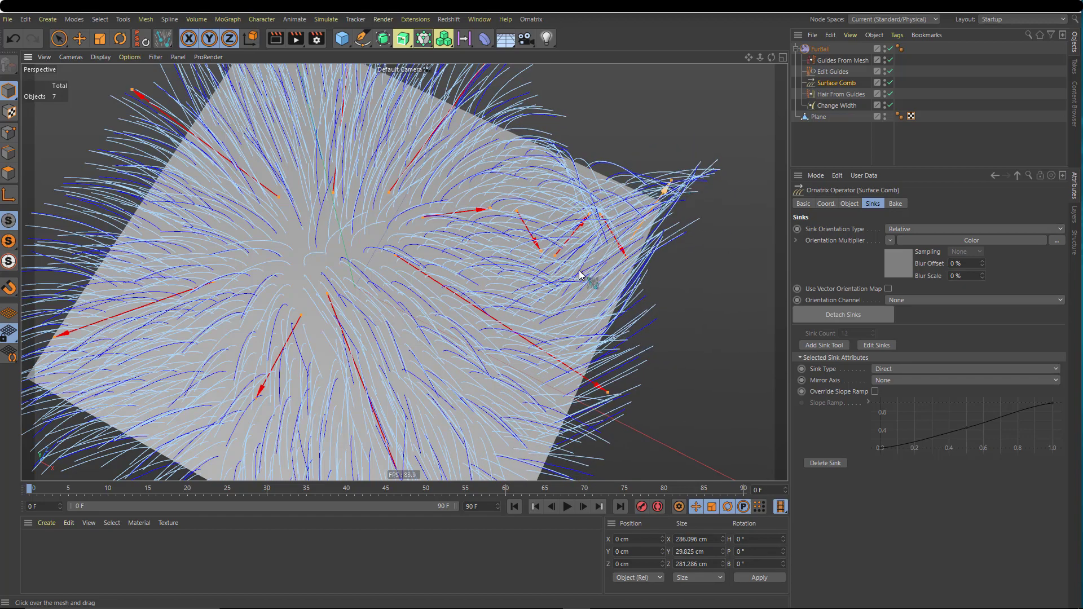
pyautogui.keyDown('alt'); pyautogui.moveTo(585, 275); pyautogui.dragTo(559, 261); pyautogui.keyUp('alt')
pyautogui.scroll(-2, 612, 256)
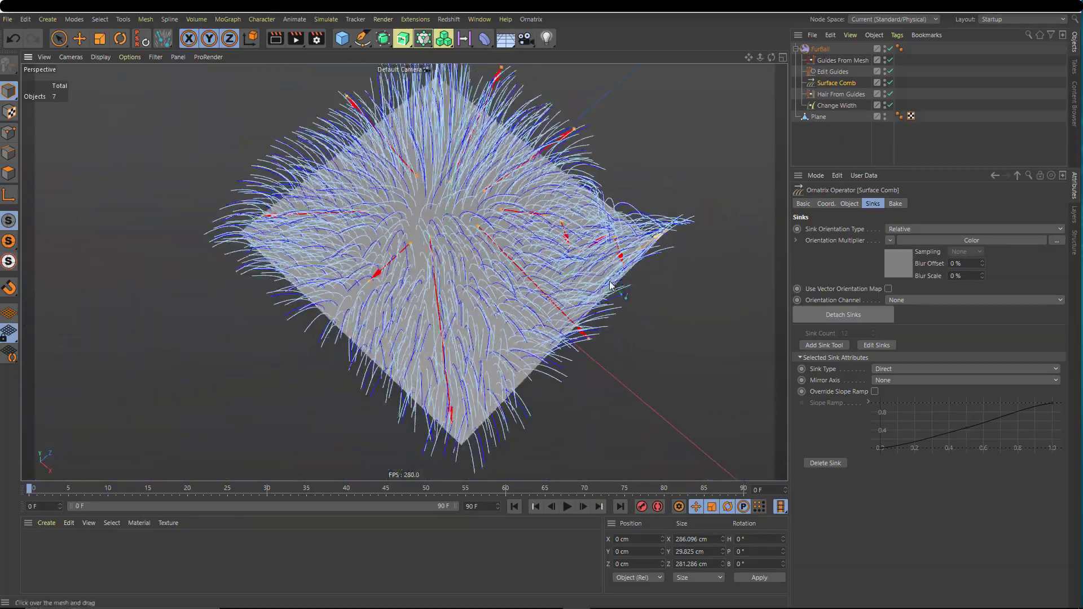
pyautogui.keyDown('alt'); pyautogui.moveTo(613, 283); pyautogui.dragTo(599, 309, button='middle'); pyautogui.keyUp('alt')
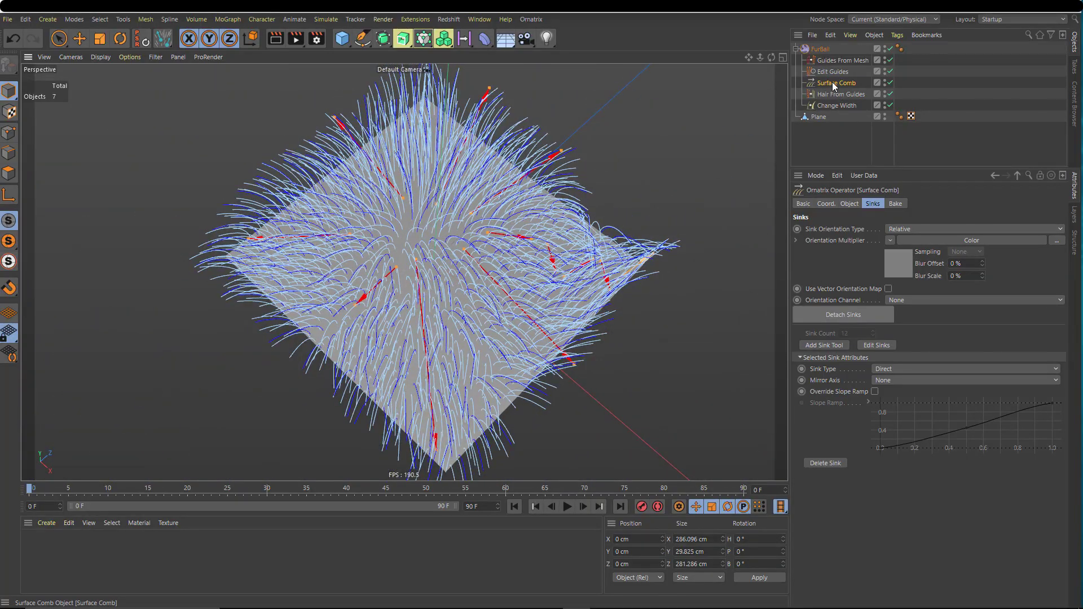
# Step: Set the Surface Comb's Minimum Bend Value to 0.255 to flatten the hair against the plane
pyautogui.click(850, 204)
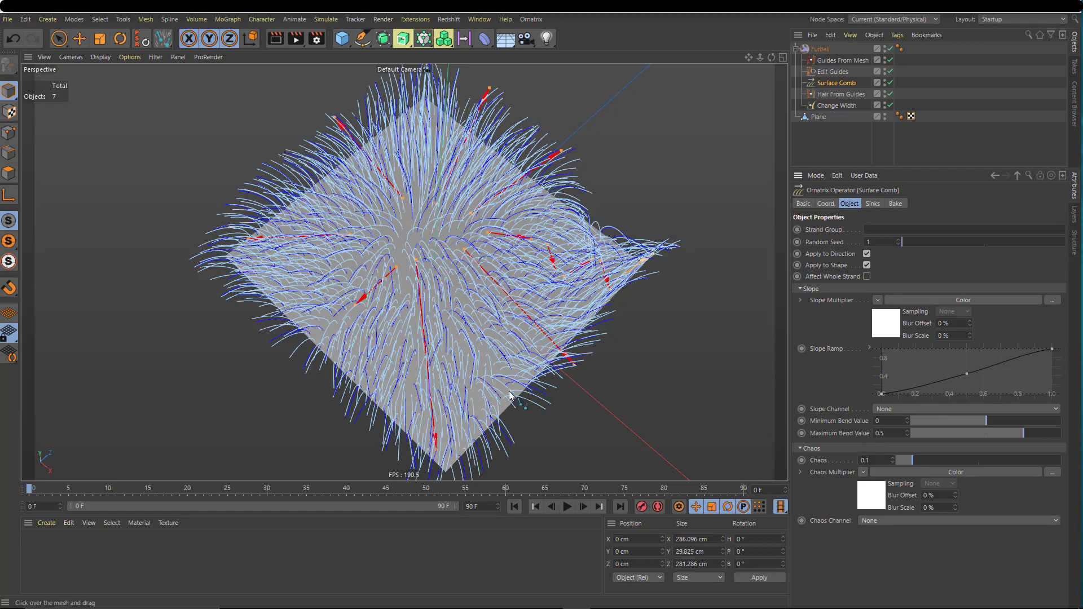
pyautogui.keyDown('alt'); pyautogui.moveTo(511, 393); pyautogui.dragTo(515, 282); pyautogui.keyUp('alt')
pyautogui.scroll(2, 477, 423)
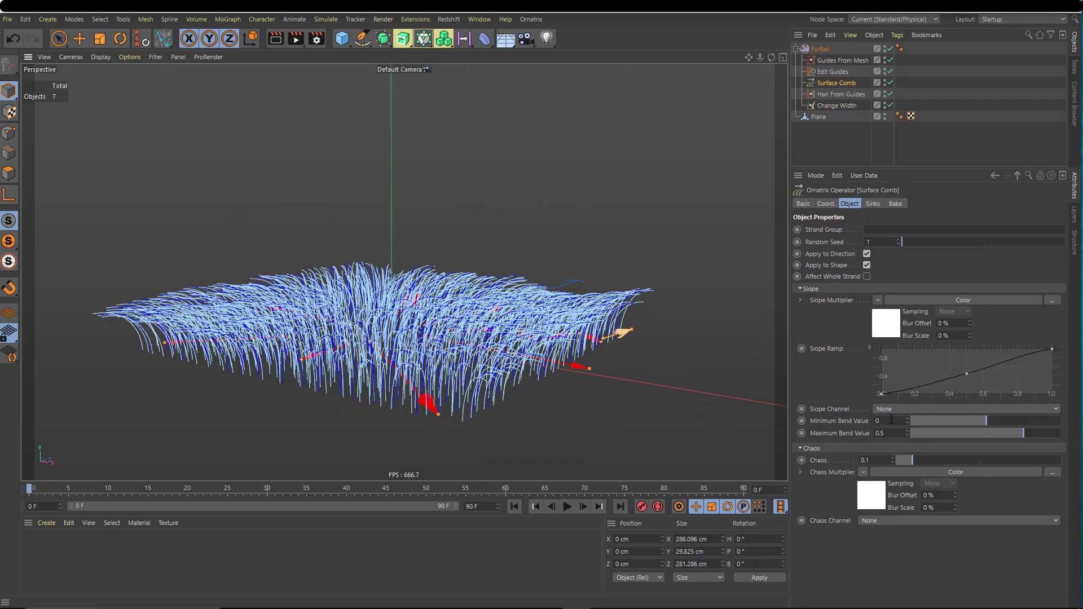
pyautogui.moveTo(964, 420); pyautogui.dragTo(1007, 419)
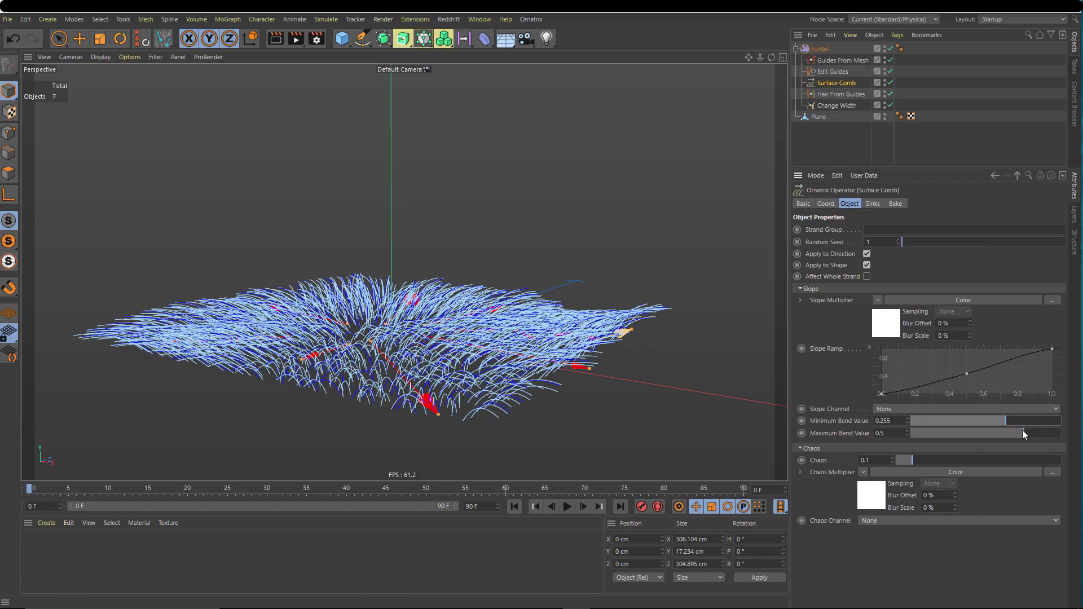
# Step: Adjust the Surface Comb's Maximum Bend Value slightly on the test plane
pyautogui.moveTo(1021, 431)
pyautogui.mouseDown()
pyautogui.moveTo(1050, 433)
pyautogui.moveTo(1027, 433)
pyautogui.mouseUp()
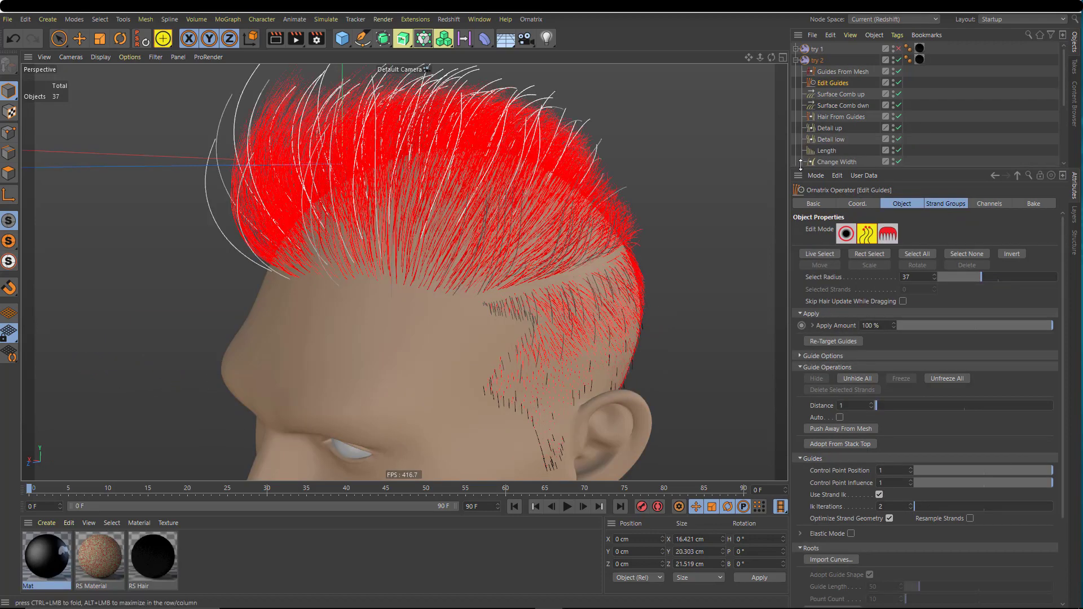
# Step: Review the try 2 hair's Hair From Guides distribution settings and its guide interpolation options
pyautogui.click(855, 116)
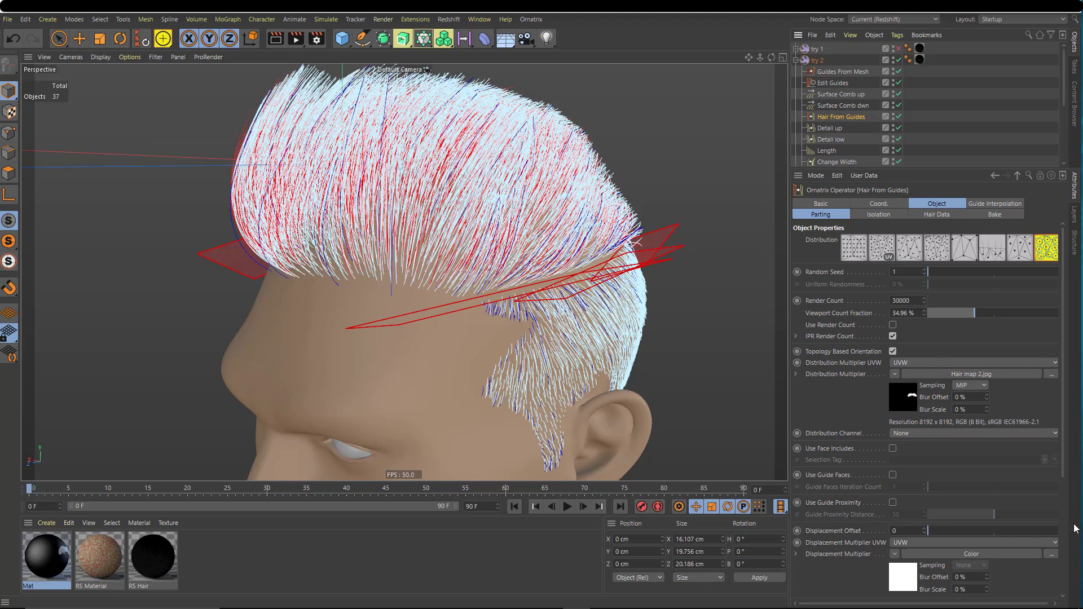
pyautogui.click(995, 205)
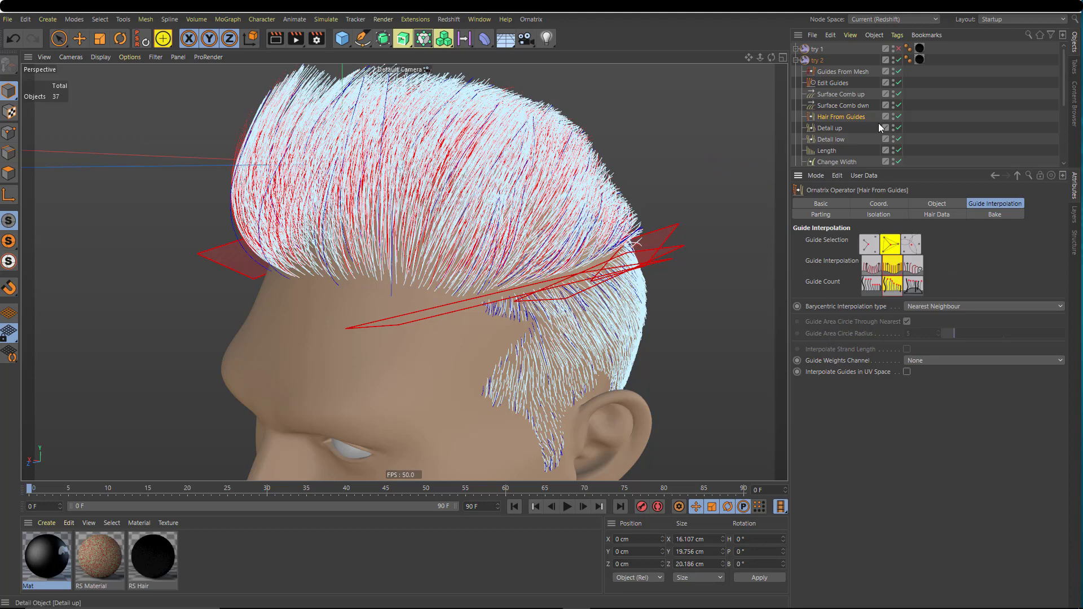
# Step: Examine the Detail up operator's point counts and smoothing while inspecting the strands around the parting line up close
pyautogui.click(838, 139)
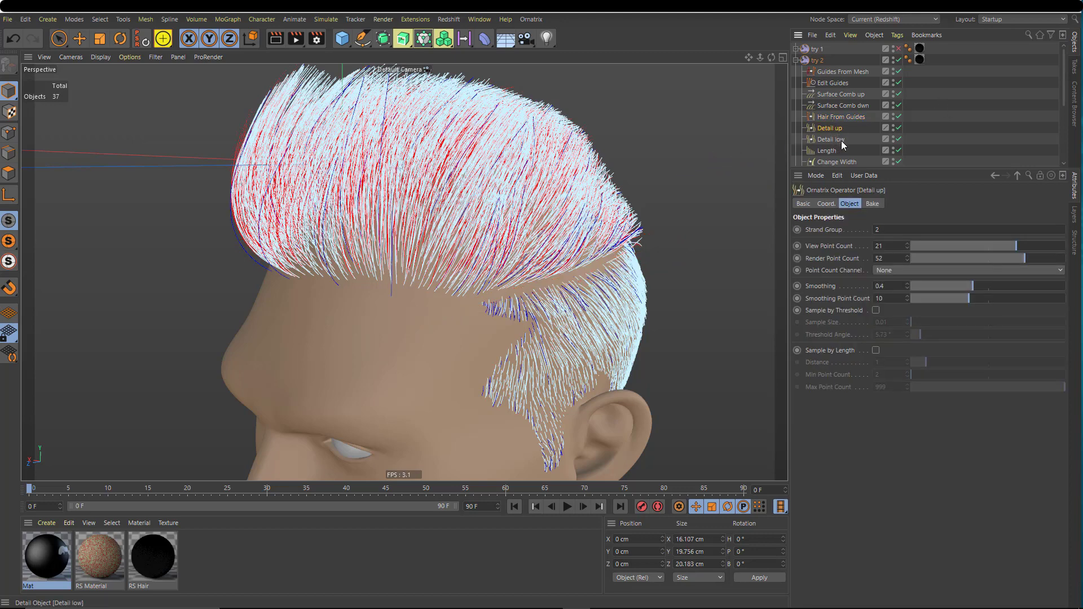
pyautogui.click(824, 129)
pyautogui.scroll(10, 576, 310)
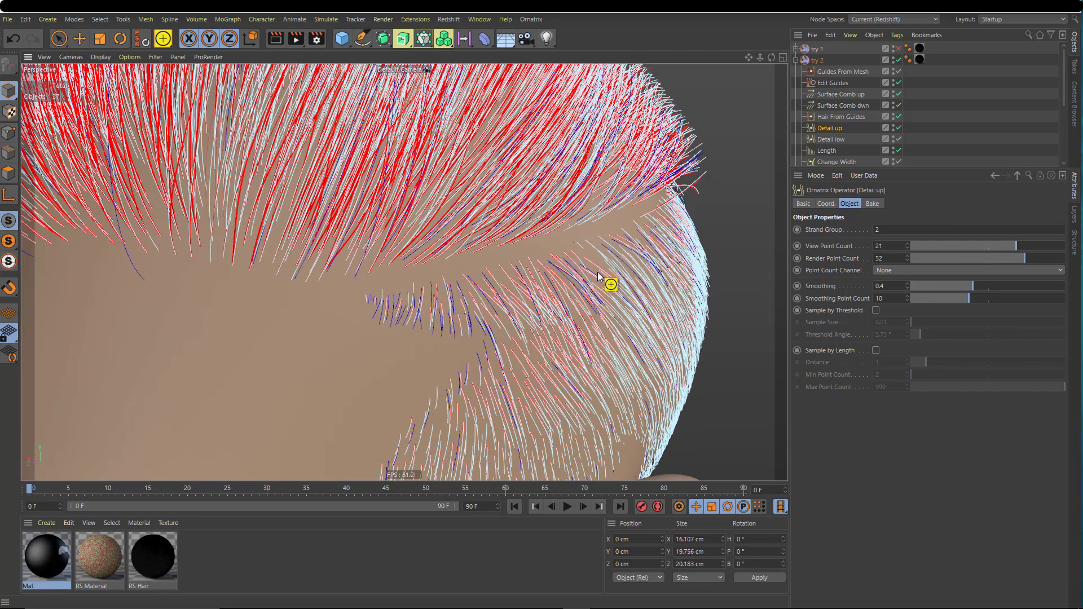
pyautogui.scroll(6, 599, 307)
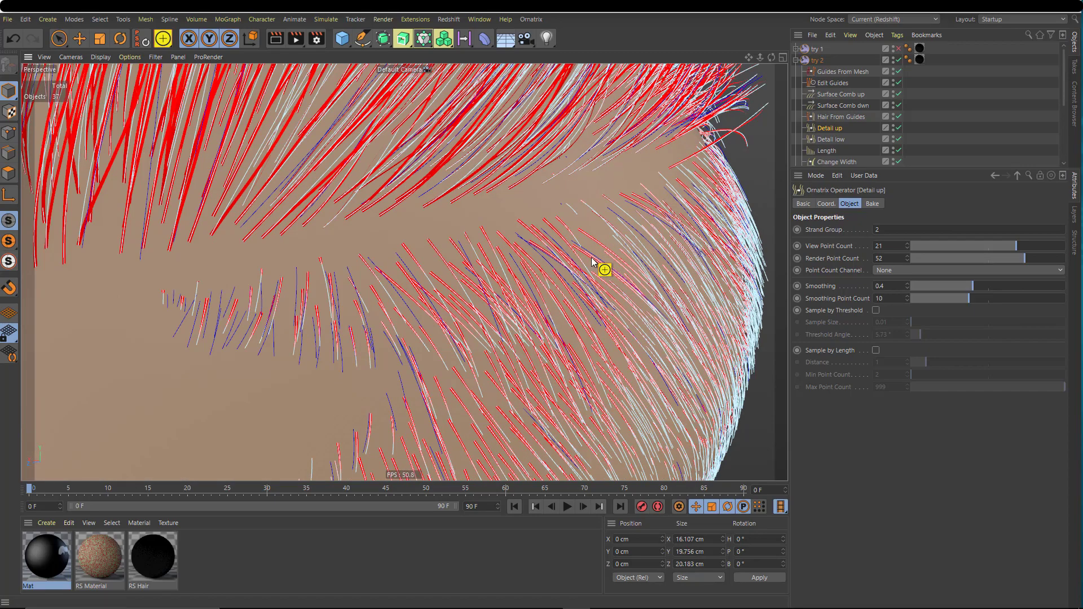
pyautogui.scroll(-5, 513, 296)
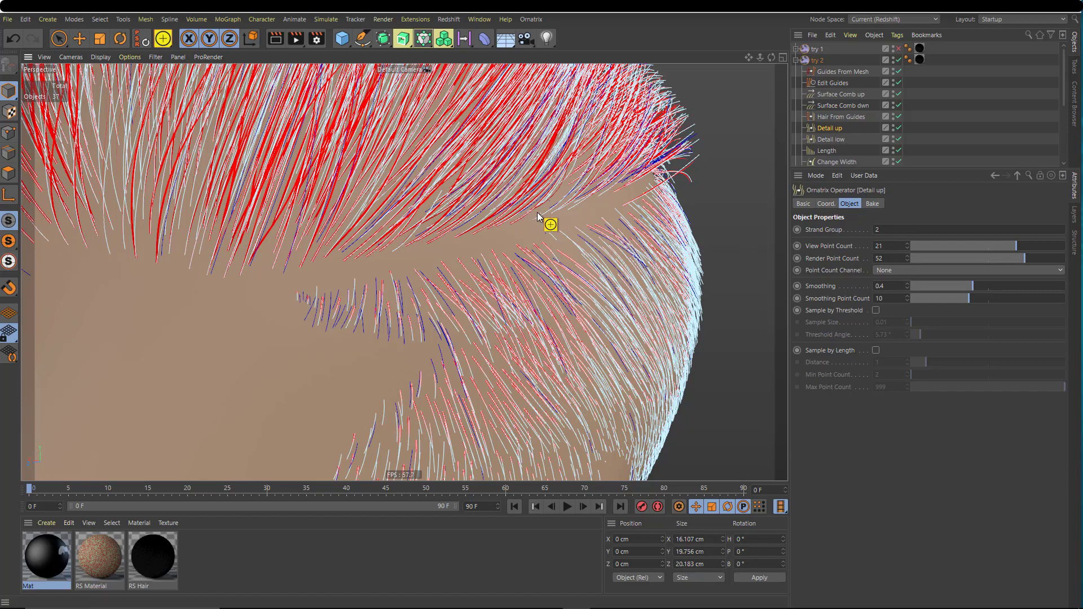
pyautogui.scroll(-5, 507, 217)
pyautogui.scroll(8, 499, 208)
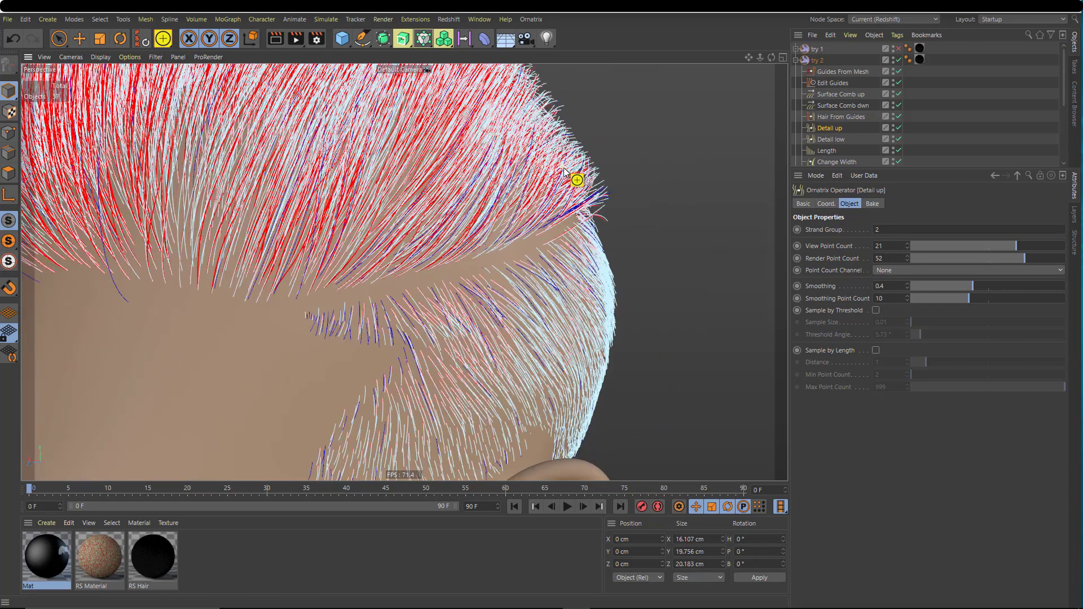
# Step: Examine the Detail low operator's point counts and smoothing against the short hair on the side of the head
pyautogui.click(836, 140)
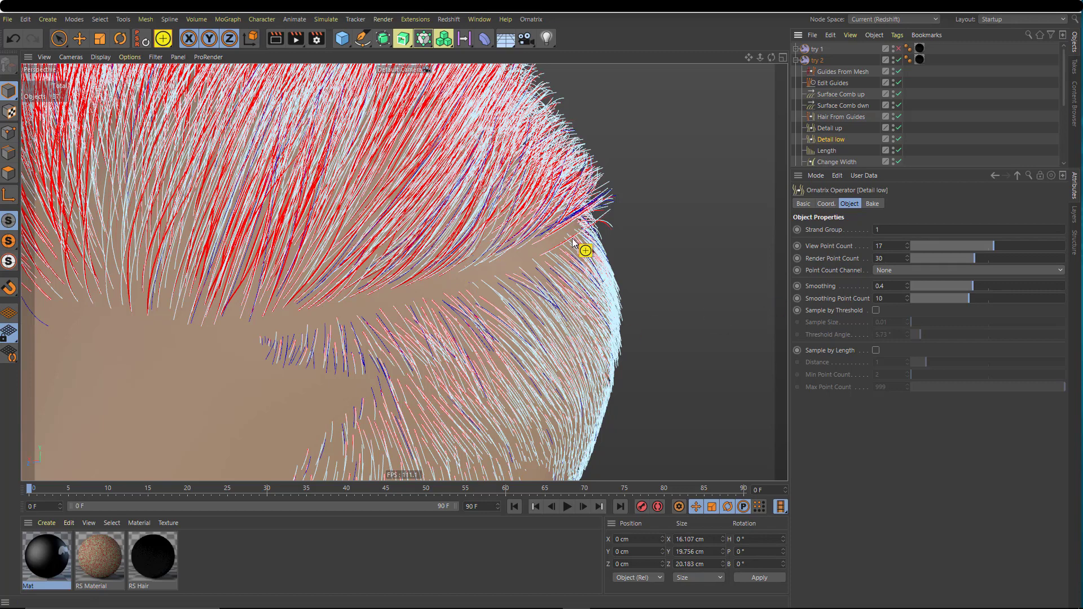
pyautogui.scroll(-10, 572, 243)
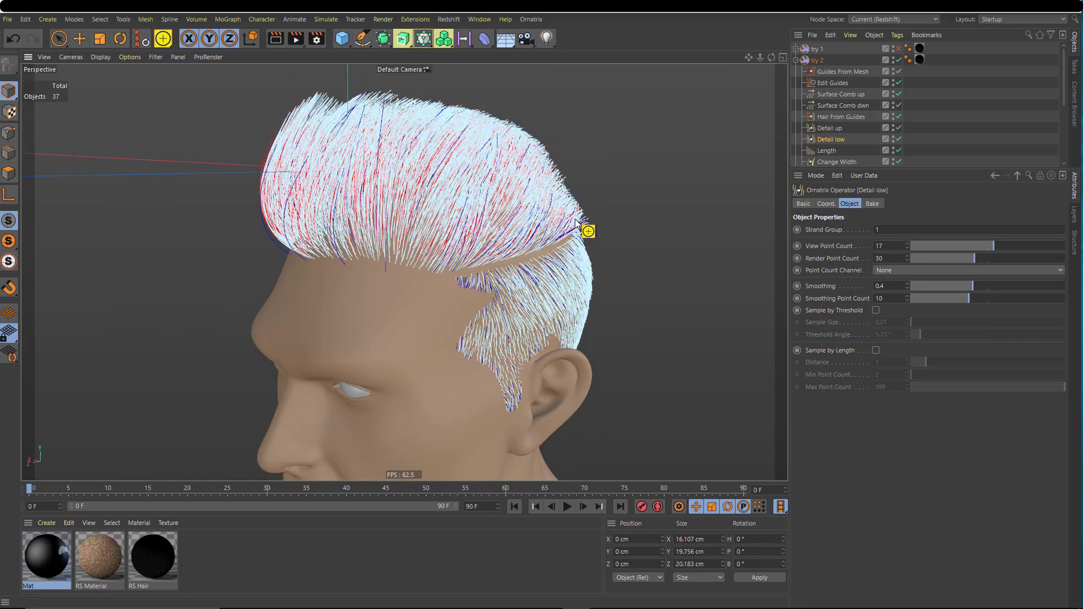
pyautogui.scroll(5, 568, 144)
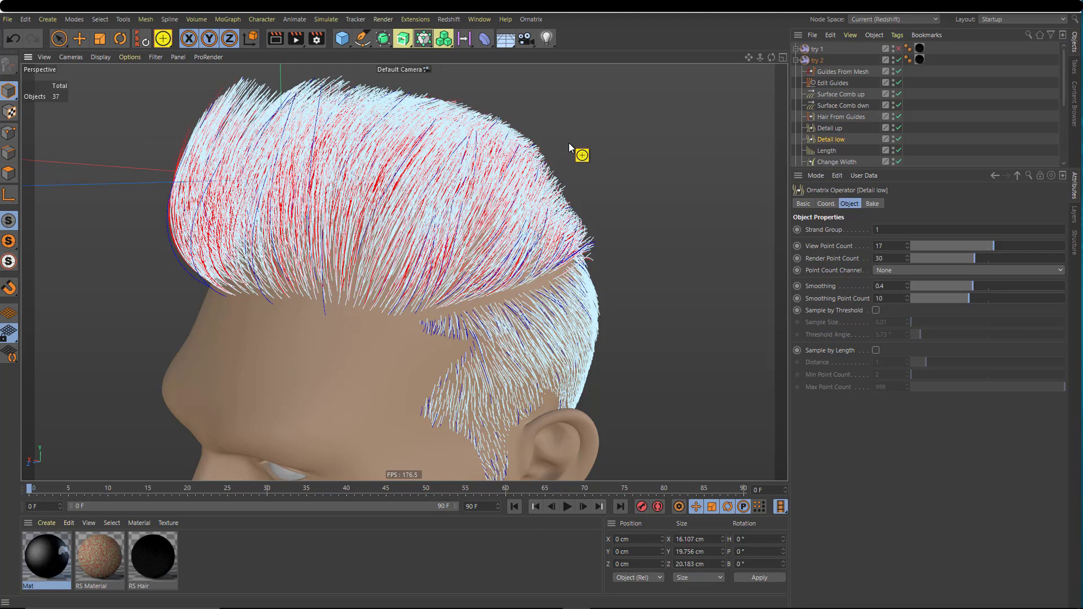
# Step: Check the Length operator, and switch the Edit Guides operator to brush edit mode
pyautogui.click(829, 150)
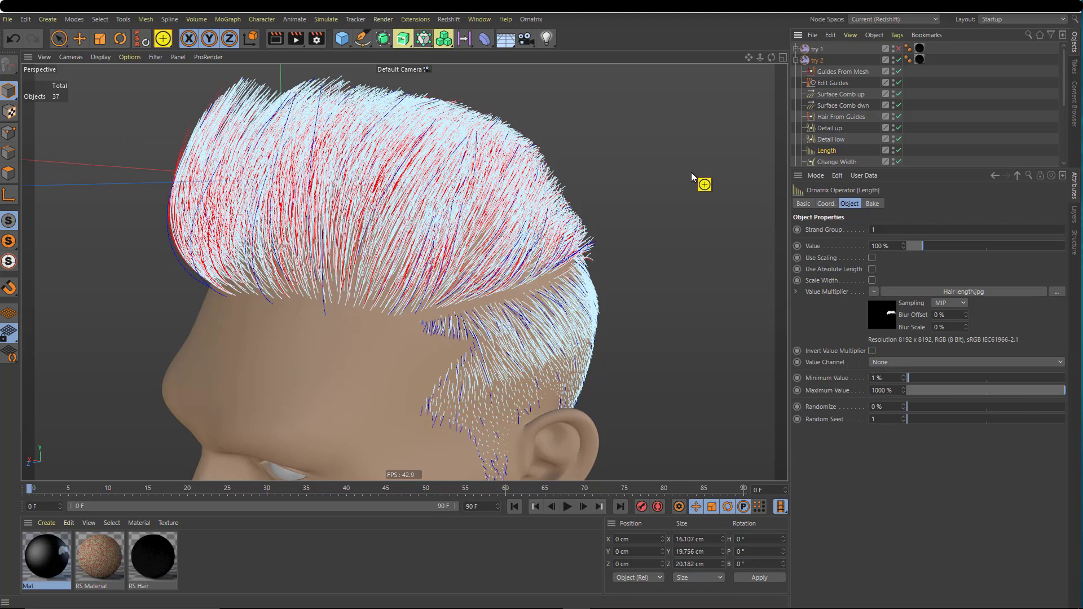
pyautogui.click(830, 82)
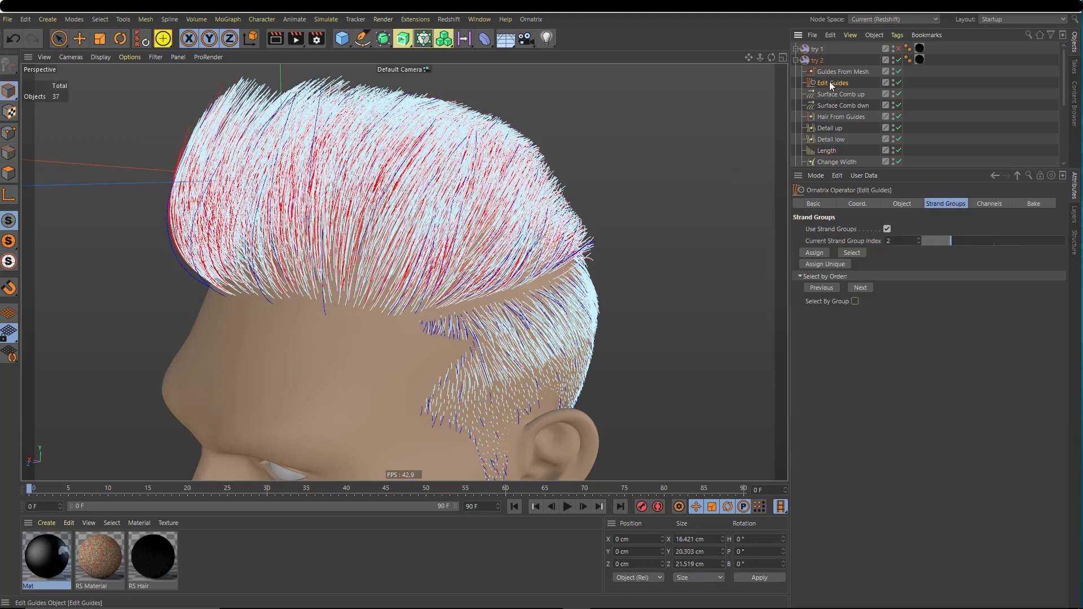
pyautogui.click(904, 203)
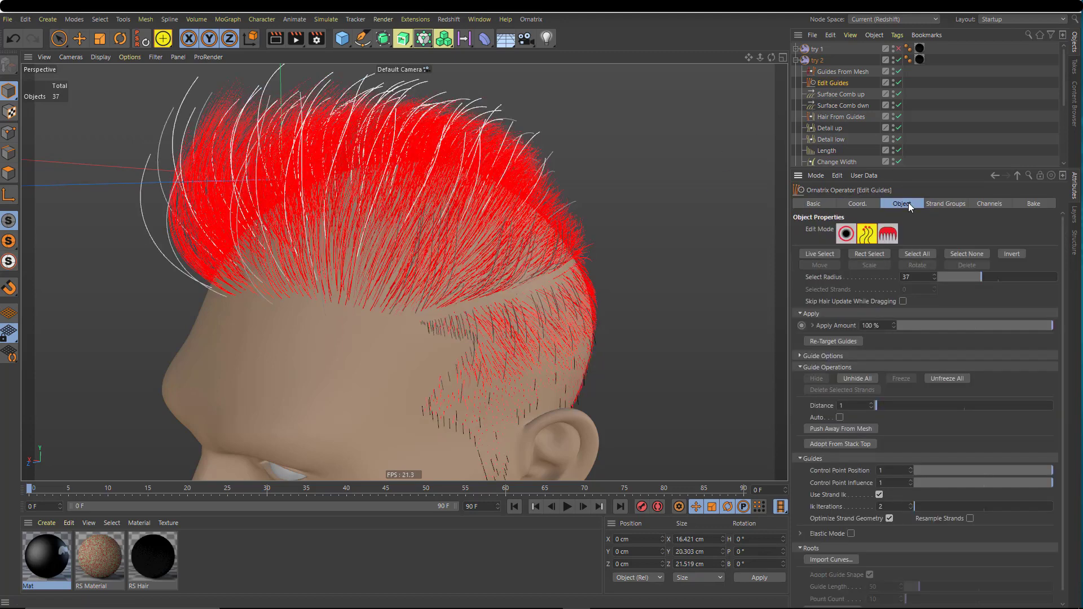
pyautogui.click(891, 231)
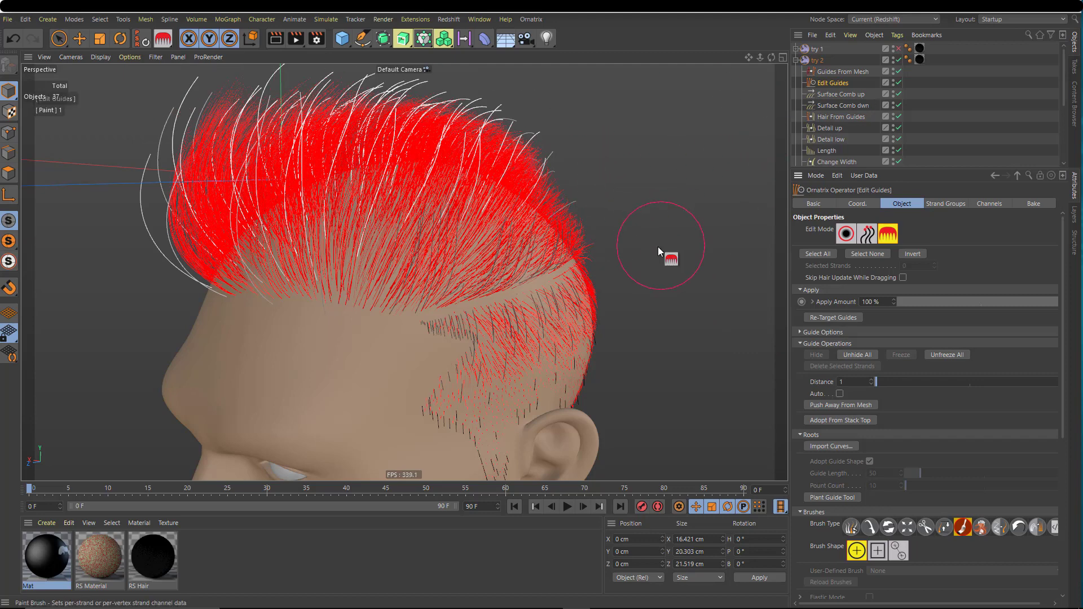
# Step: Inspect the Length operator's Hair length.jpg Value Multiplier and the shader options available for it
pyautogui.click(832, 151)
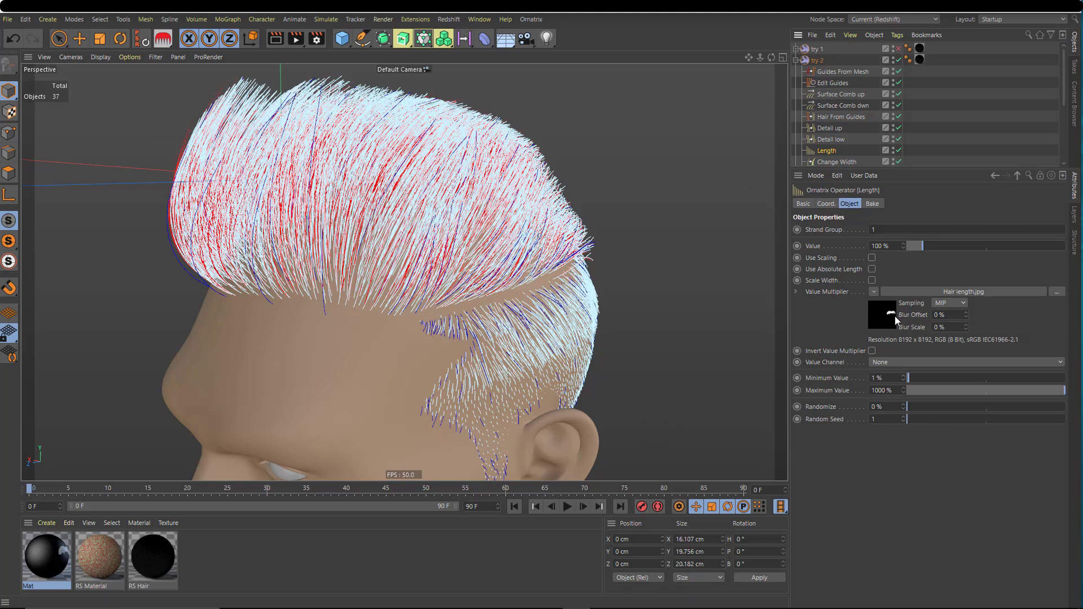
pyautogui.click(874, 293)
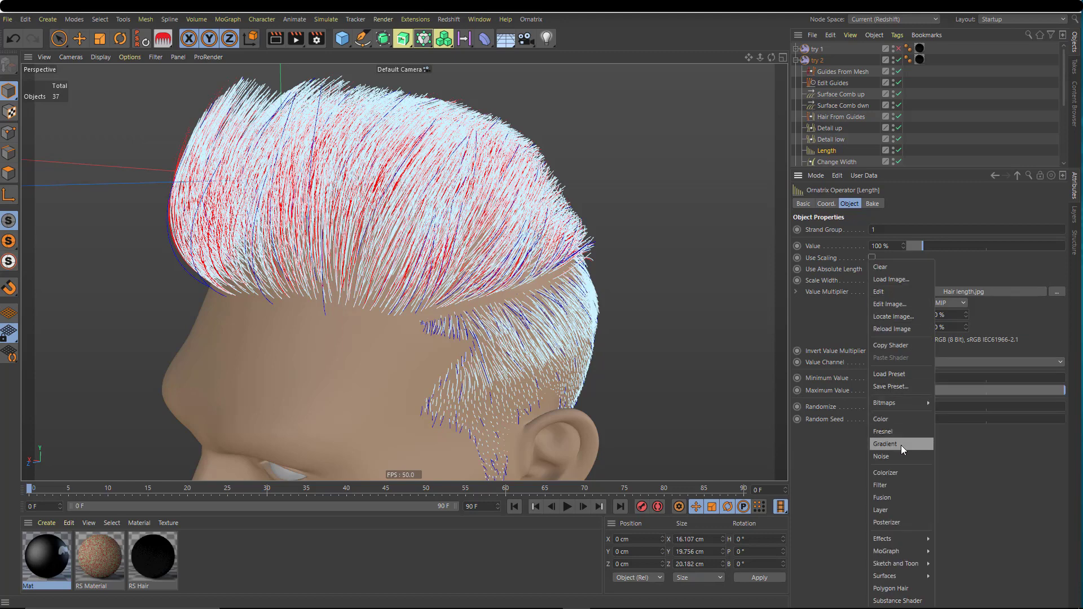
pyautogui.click(815, 320)
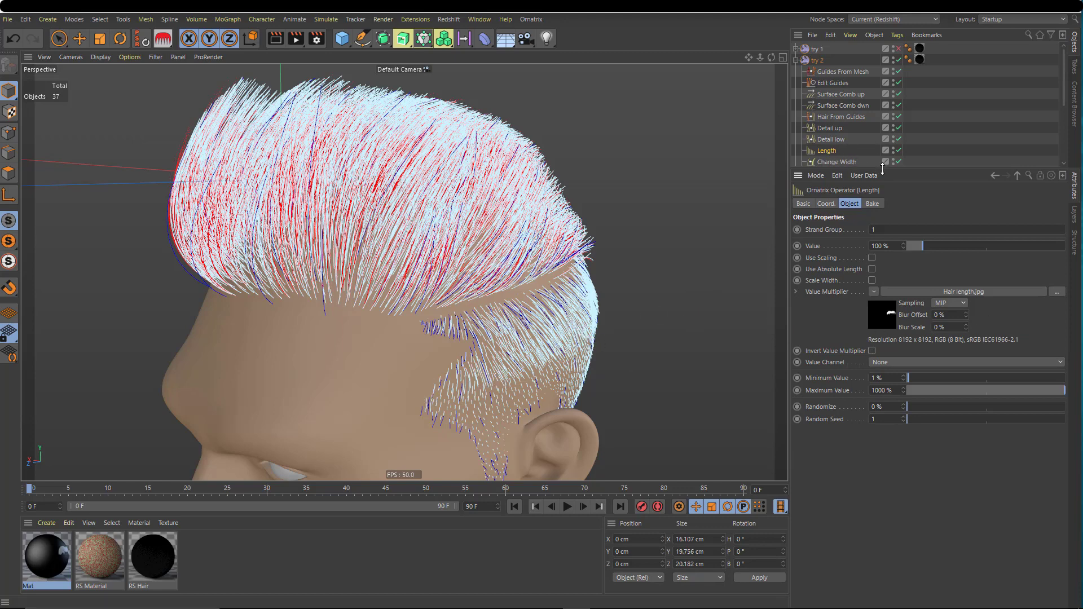
# Step: Enlarge the object list to show the rest of the try 2 operator stack and inspect the Change Width settings
pyautogui.moveTo(881, 168); pyautogui.dragTo(884, 225)
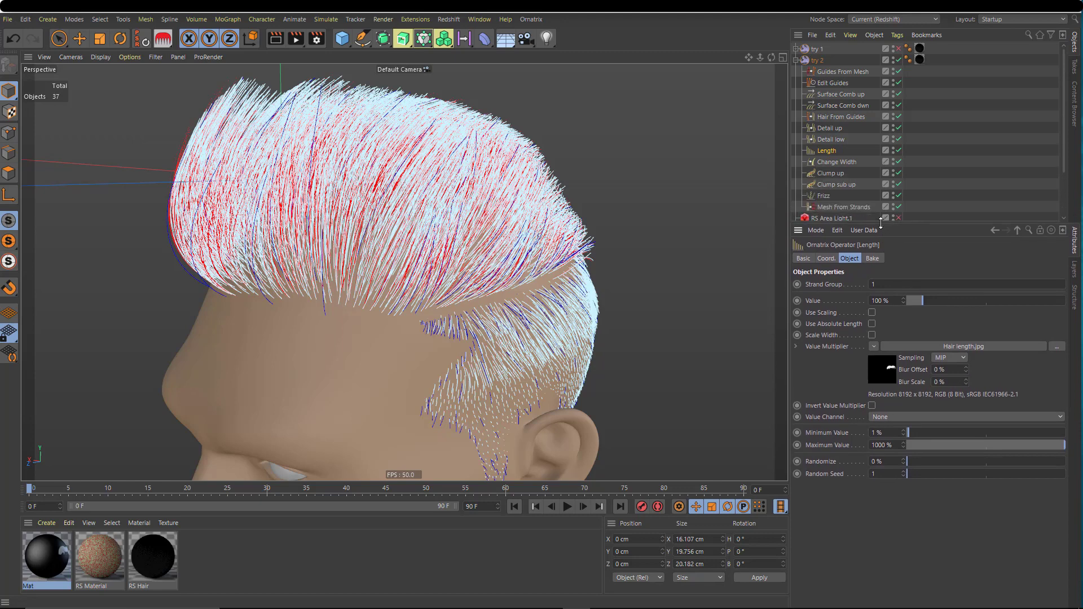
pyautogui.click(848, 162)
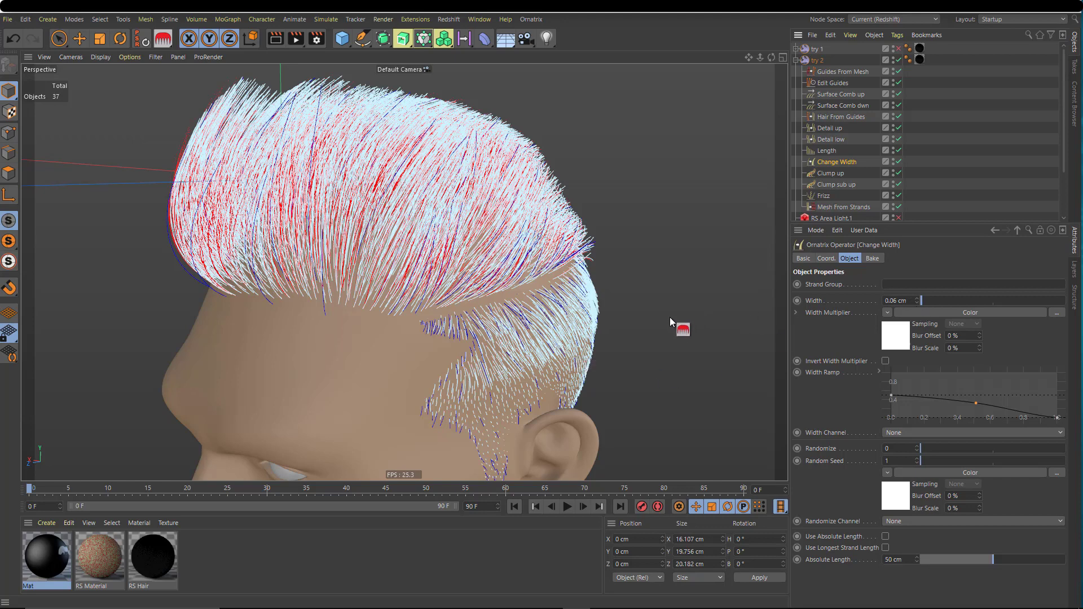
# Step: Compare the Clump up and Clump sub up operators, reading through Clump up's amount, twist, clump size and sub-clumping settings
pyautogui.click(839, 172)
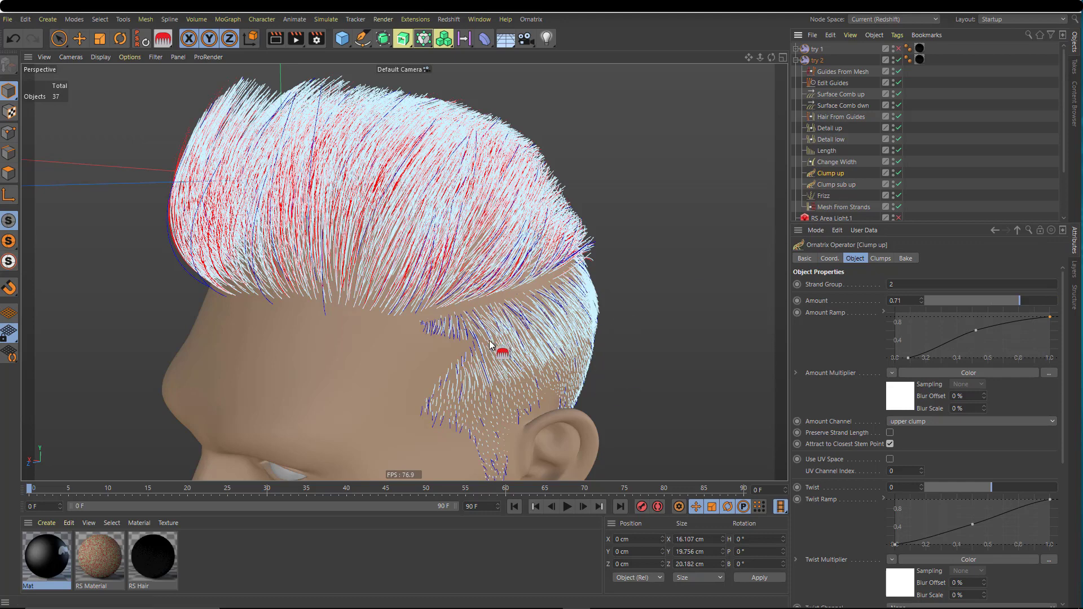
pyautogui.click(835, 185)
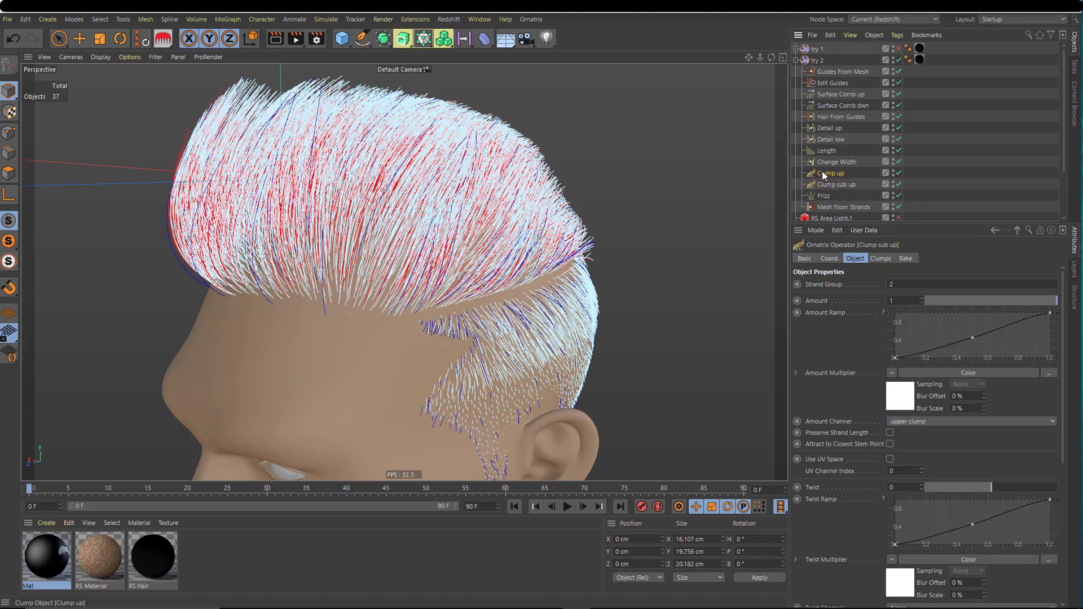
pyautogui.click(822, 172)
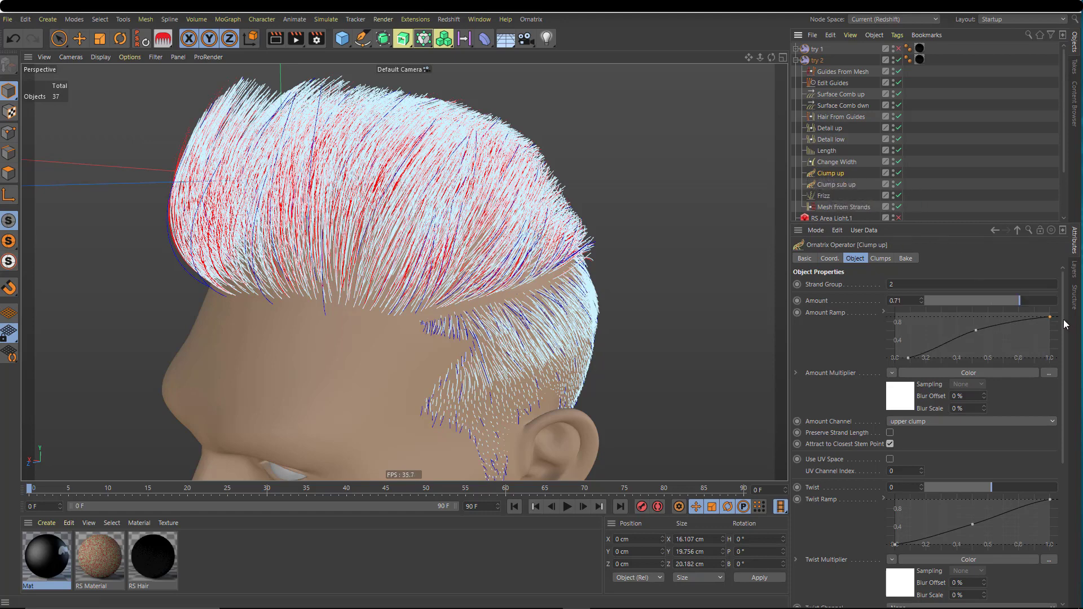
pyautogui.scroll(-5, 1064, 325)
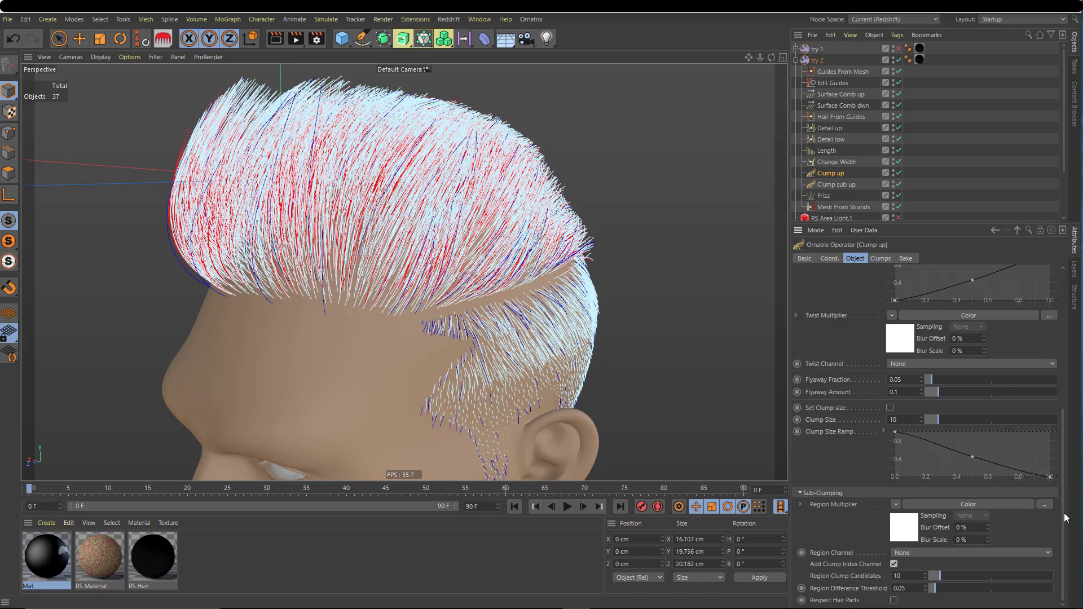
pyautogui.scroll(5, 1066, 518)
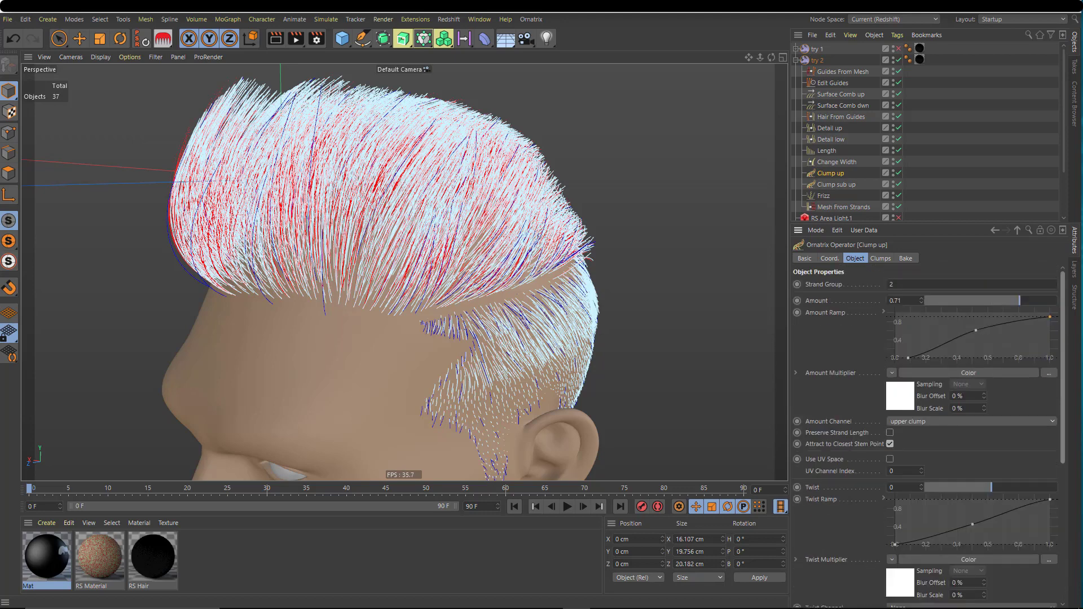
# Step: Inspect the Clump sub up operator's sub-clumping settings and the available Region Channel options, keeping upper clump
pyautogui.click(834, 185)
pyautogui.scroll(-5, 1066, 383)
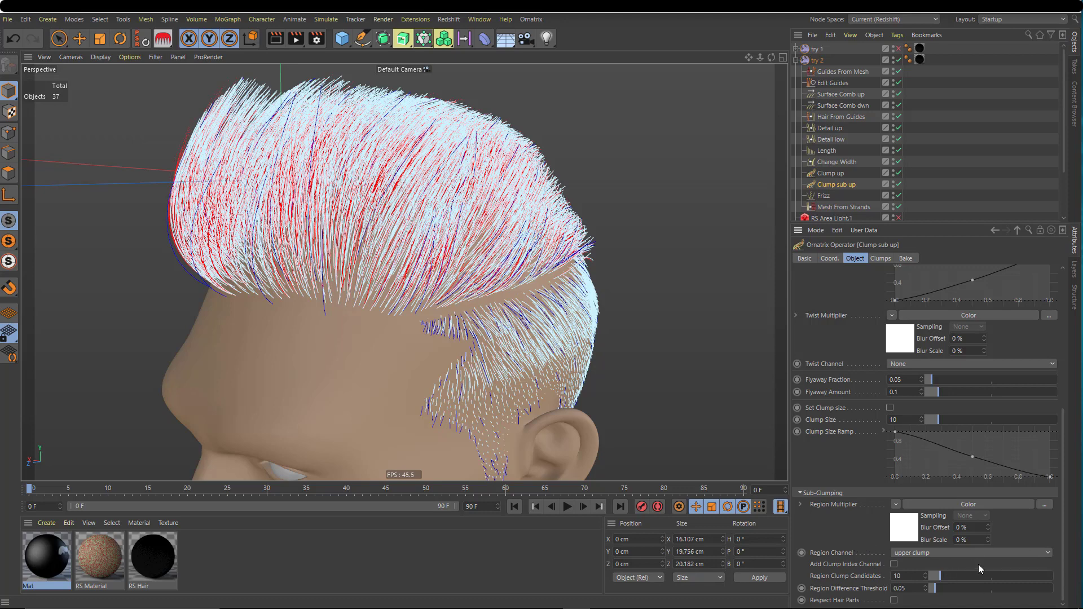
pyautogui.click(828, 172)
pyautogui.click(844, 186)
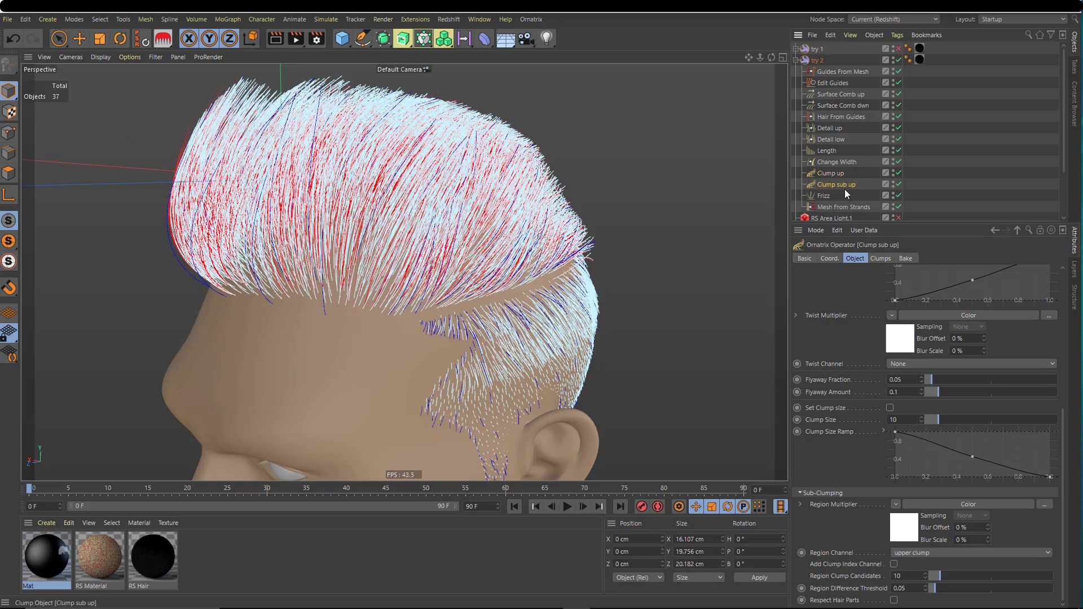
pyautogui.click(1016, 556)
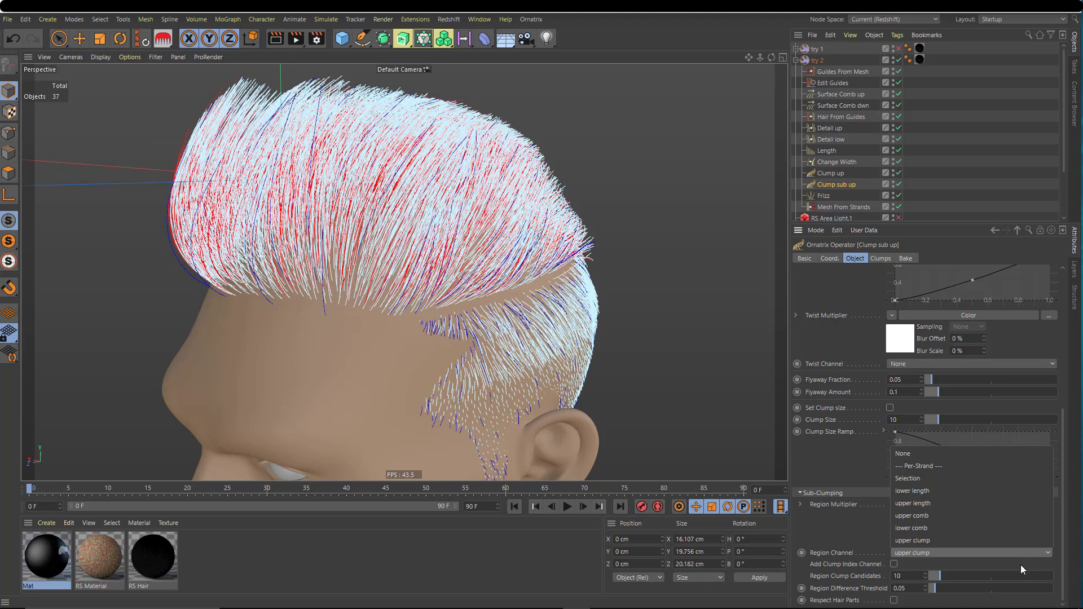
pyautogui.click(899, 552)
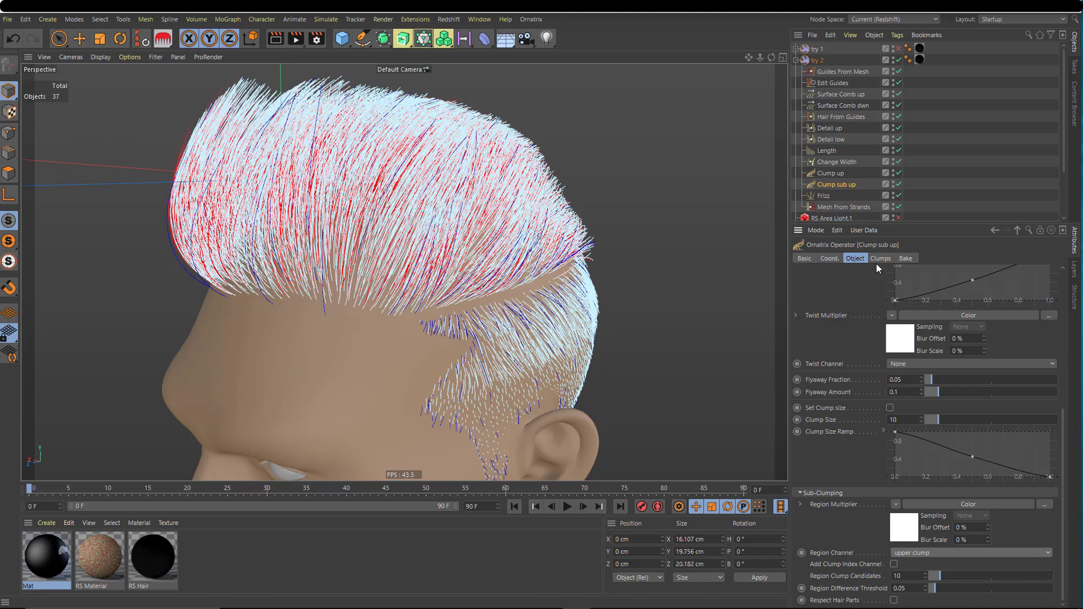
# Step: Toggle the Frizz operator off and on twice to compare the upper hair with and without it
pyautogui.click(827, 196)
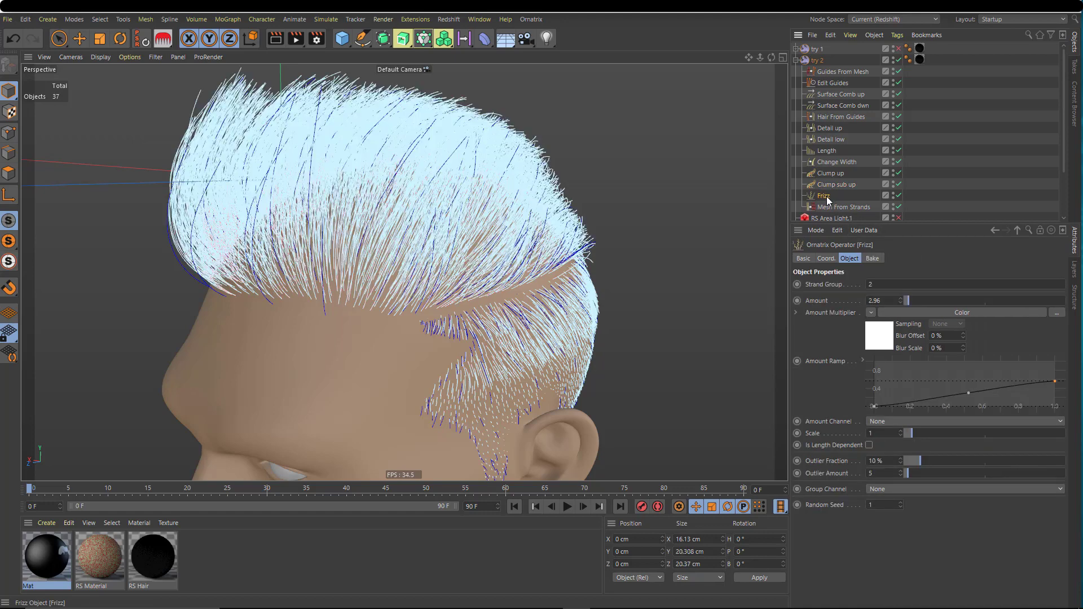
pyautogui.click(899, 194)
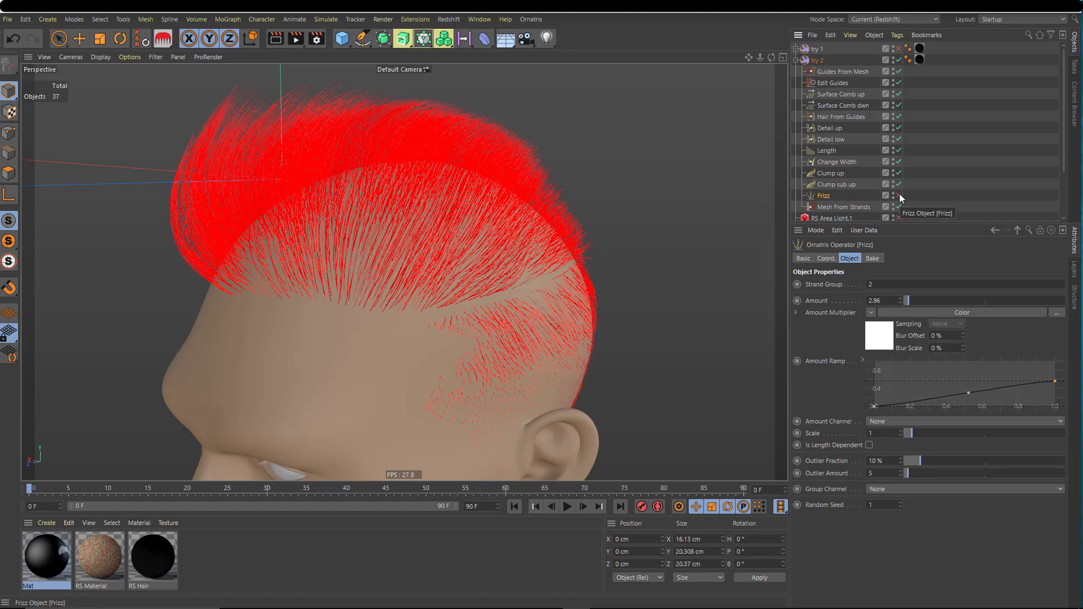
pyautogui.click(899, 194)
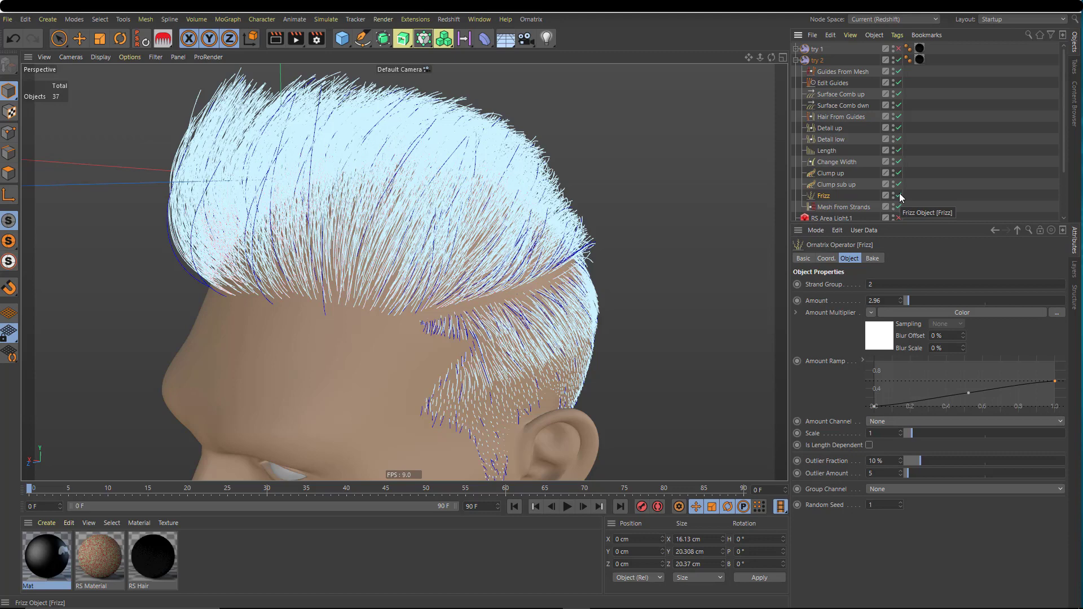
pyautogui.click(899, 194)
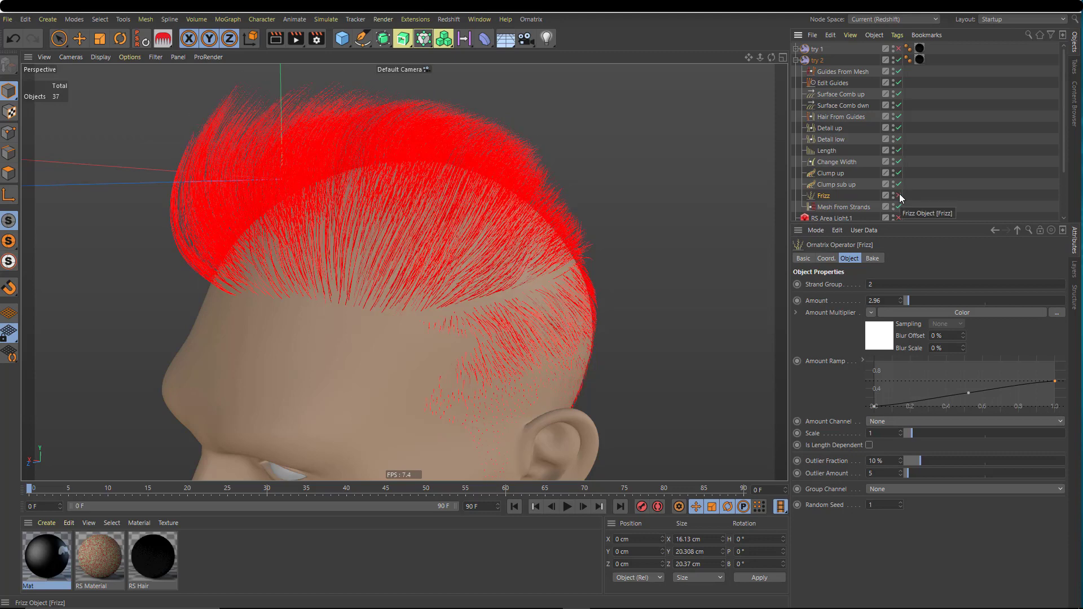
pyautogui.click(899, 194)
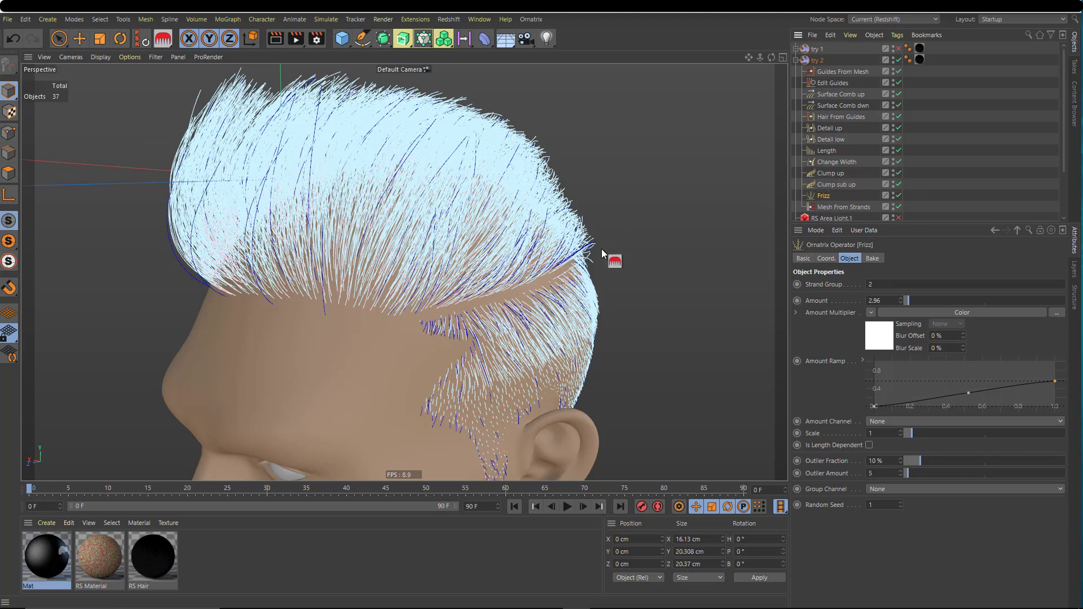
pyautogui.scroll(-2, 597, 280)
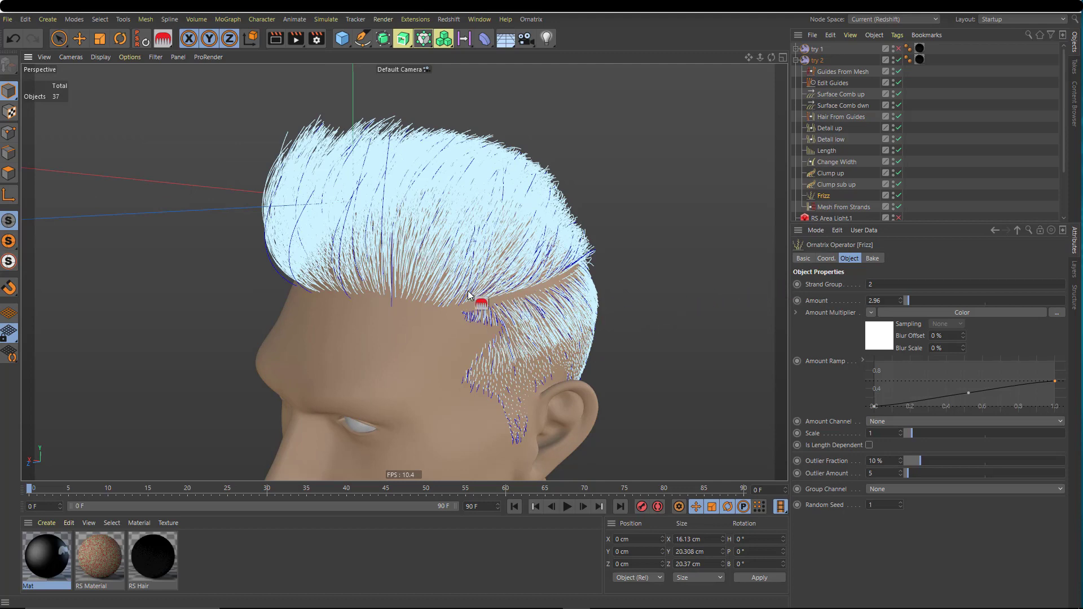
# Step: Inspect the Hair From Guides operator's parting settings and examine the parting line on the side of the head up close
pyautogui.scroll(5, 535, 325)
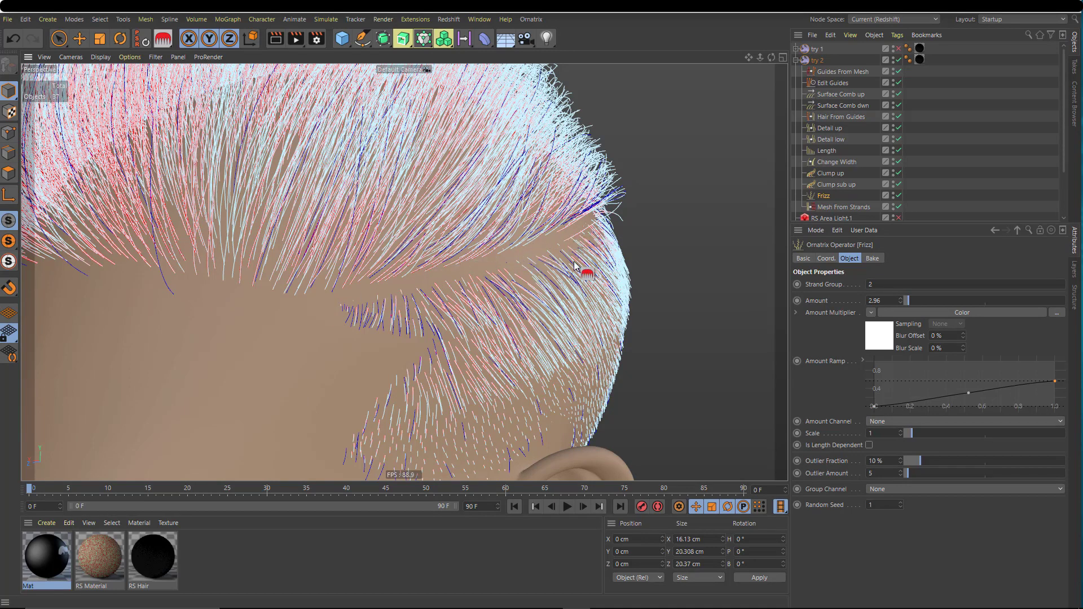
pyautogui.scroll(-4, 599, 248)
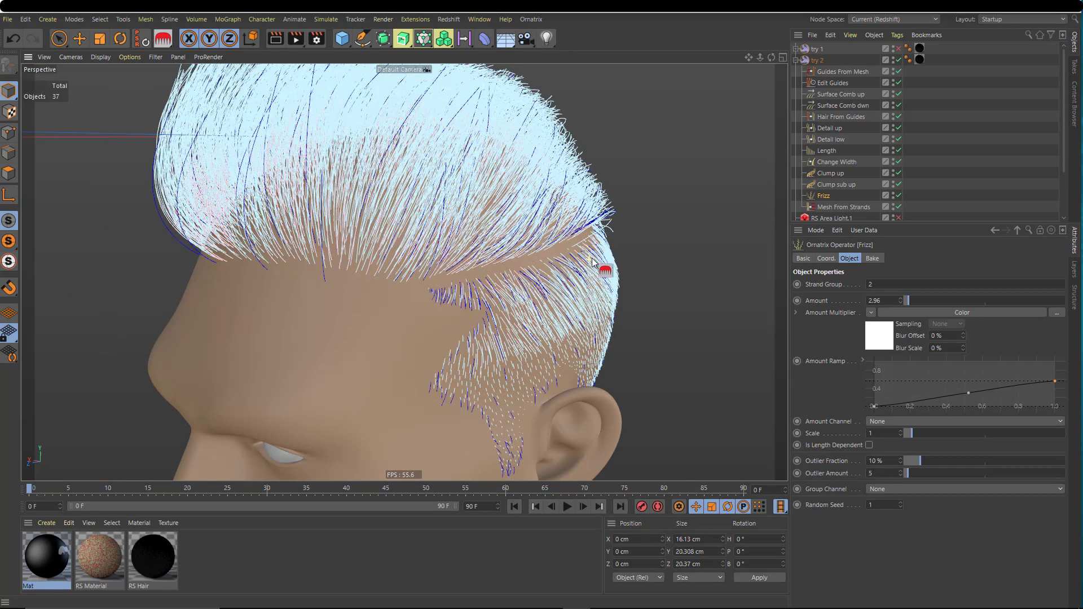
pyautogui.click(850, 117)
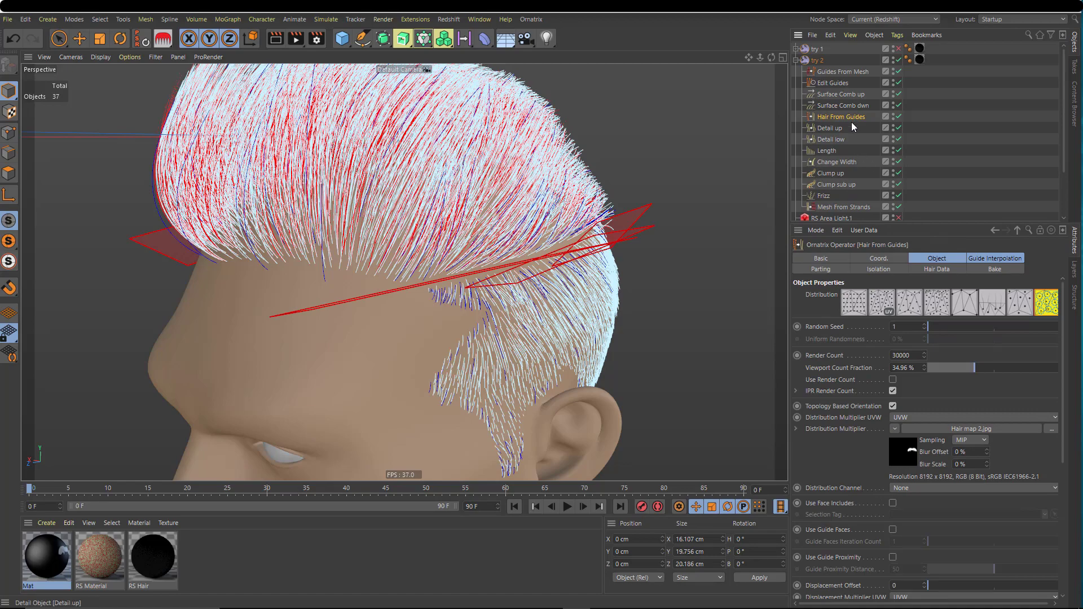
pyautogui.click(828, 268)
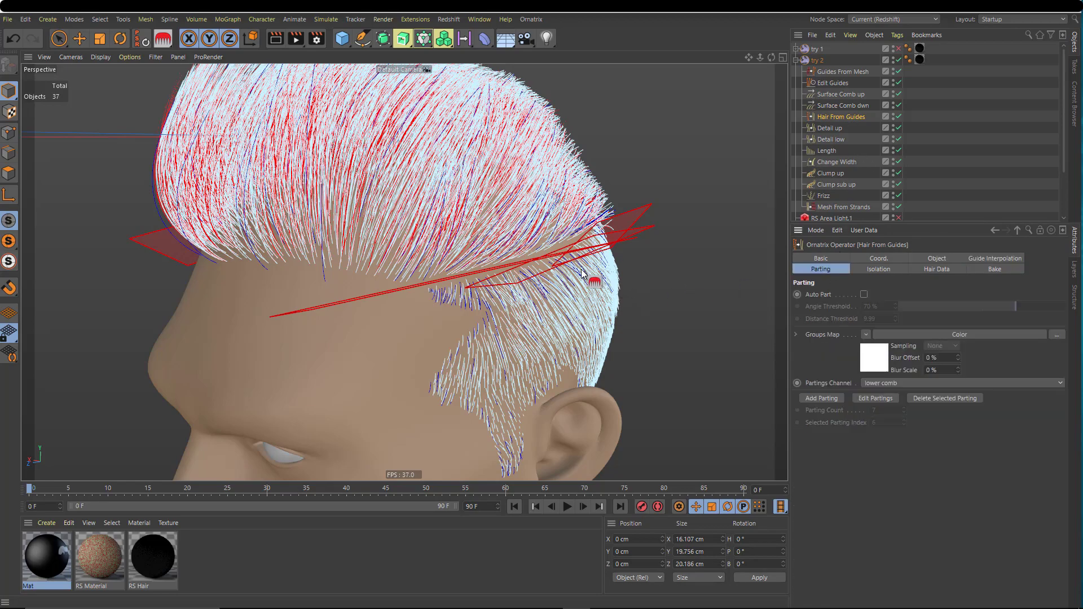
pyautogui.keyDown('alt'); pyautogui.moveTo(598, 279); pyautogui.dragTo(602, 302); pyautogui.keyUp('alt')
pyautogui.keyDown('alt'); pyautogui.moveTo(625, 300); pyautogui.dragTo(471, 289); pyautogui.keyUp('alt')
pyautogui.moveTo(707, 245)
pyautogui.keyDown('alt'); pyautogui.mouseDown()
pyautogui.moveTo(653, 258)
pyautogui.moveTo(734, 241)
pyautogui.moveTo(710, 243)
pyautogui.mouseUp(); pyautogui.keyUp('alt')
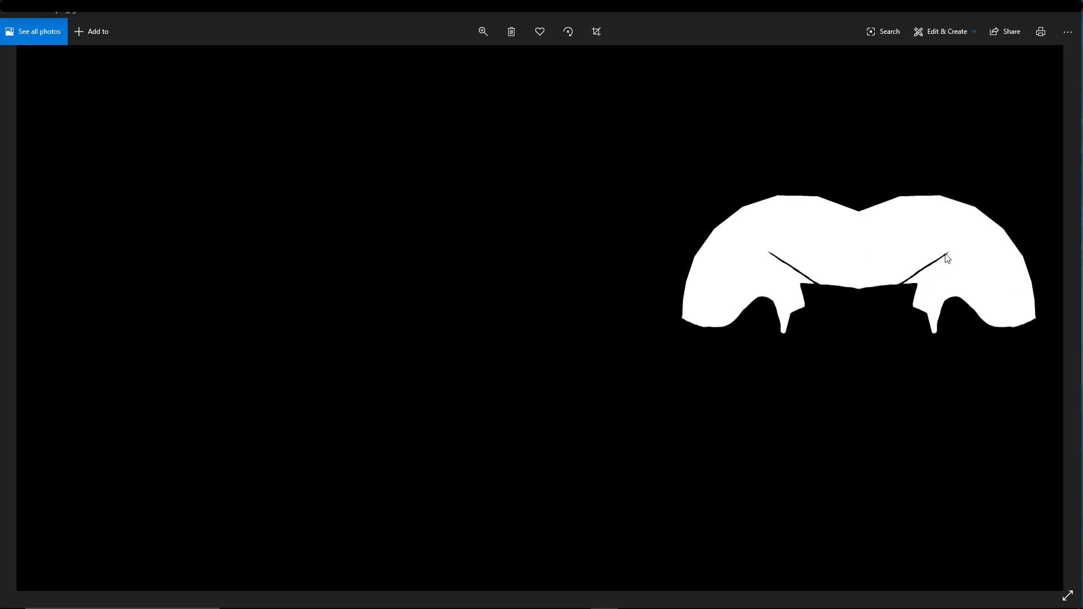
# Step: Close the black-and-white hair map image, return to Cinema 4D and examine the matching parting between the upper and lower hair
pyautogui.click(1068, 8)
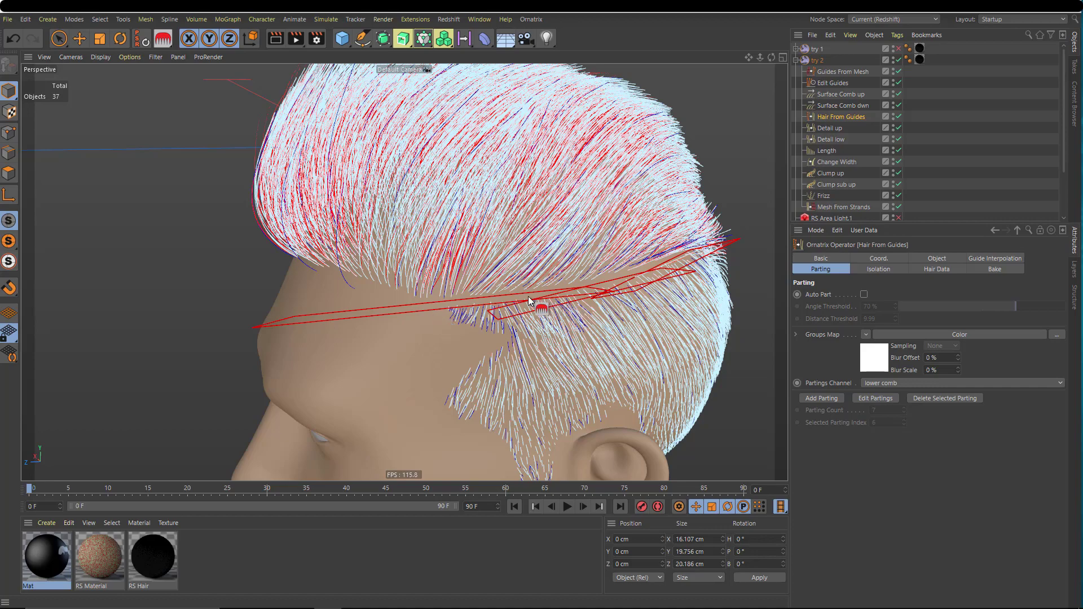
pyautogui.scroll(4, 528, 296)
pyautogui.scroll(-5, 478, 301)
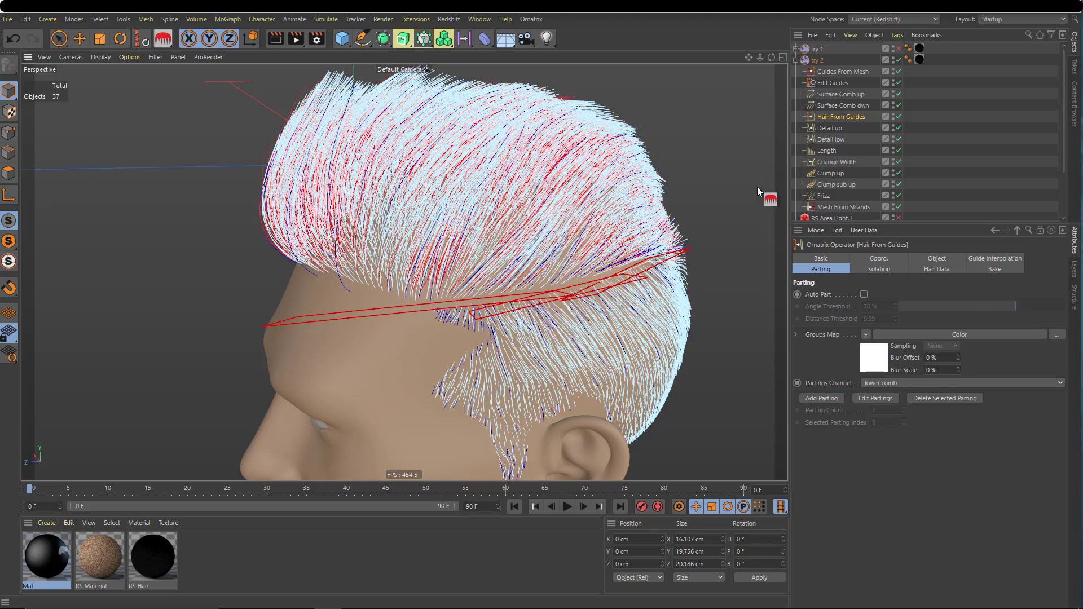
pyautogui.scroll(-1, 507, 277)
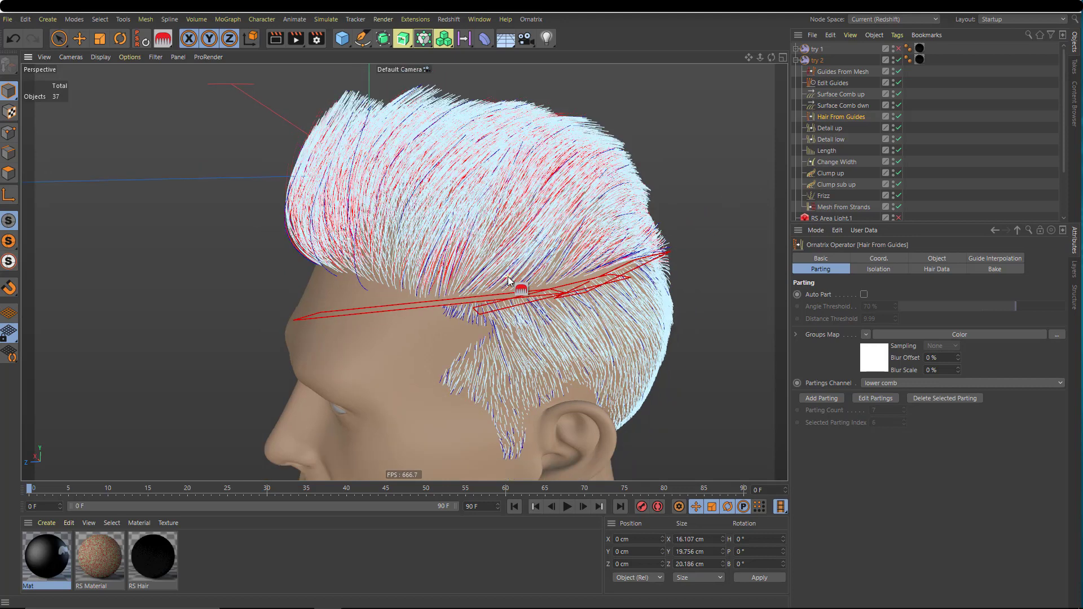
pyautogui.scroll(-1, 508, 277)
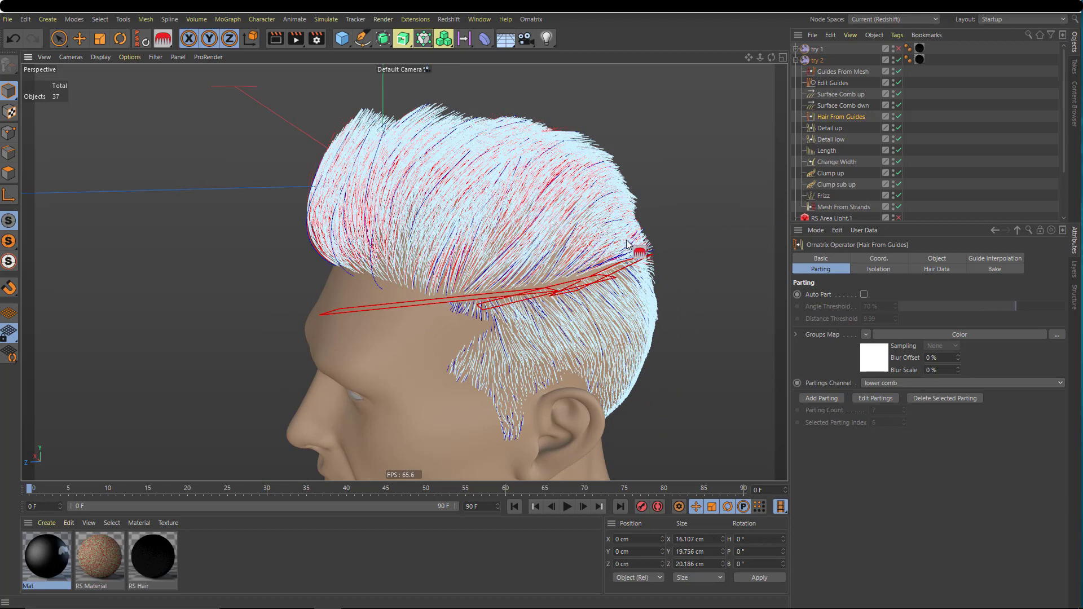
# Step: Inspect the Guides From Mesh operator's guide count, length and distribution map settings
pyautogui.click(847, 70)
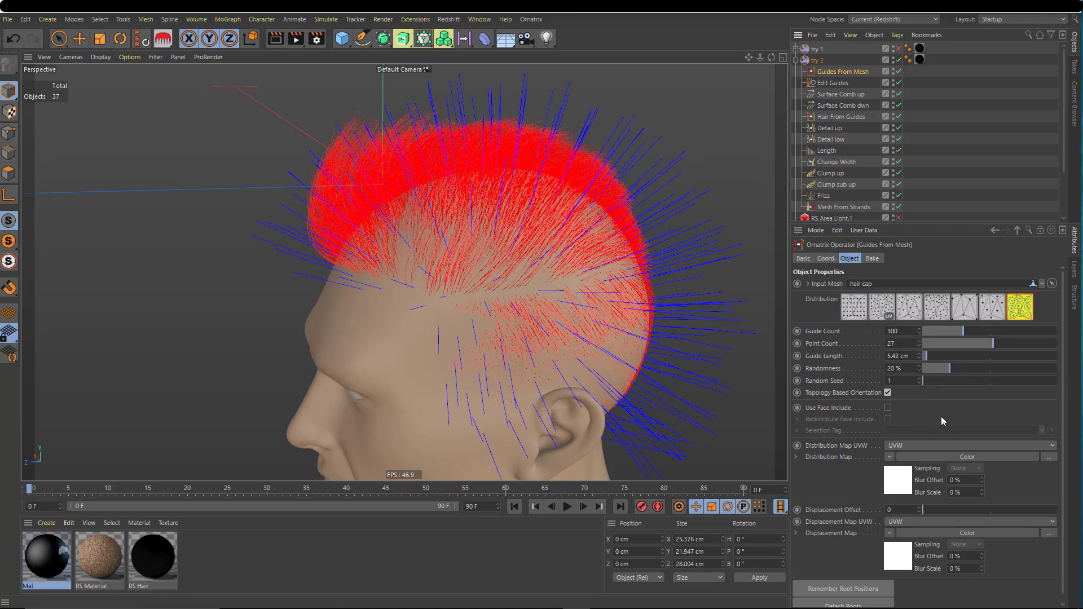
pyautogui.scroll(-1, 1058, 389)
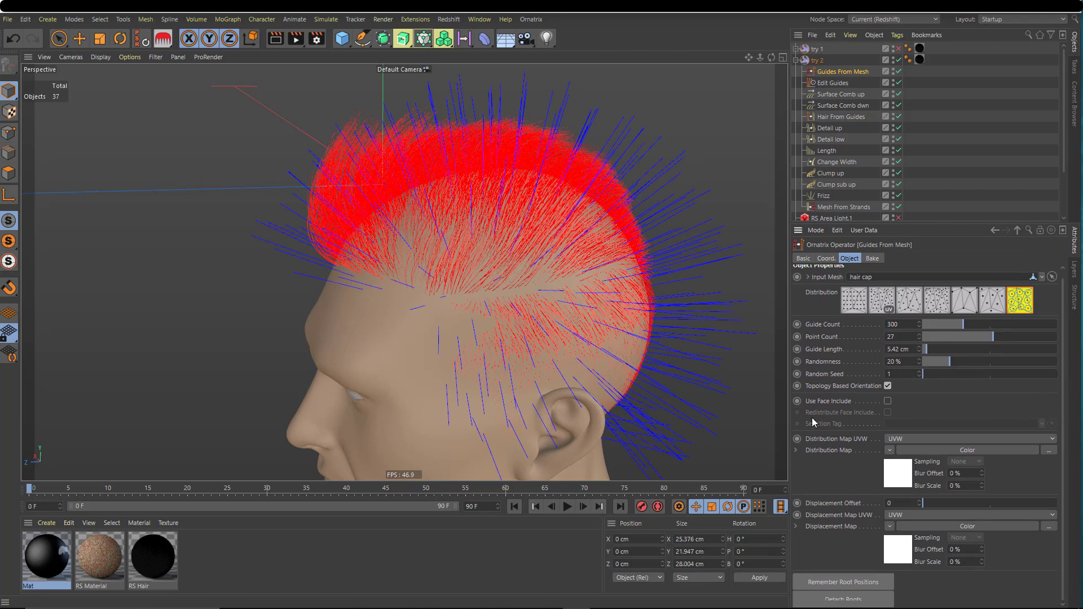